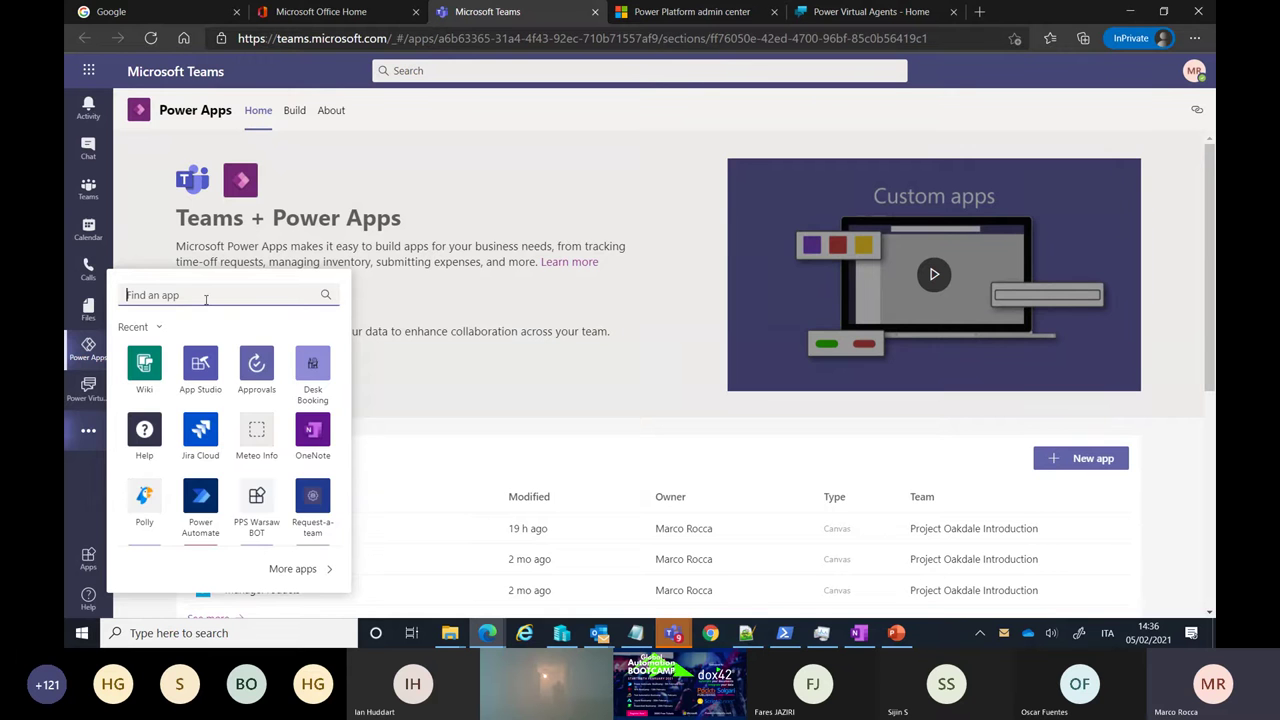
- Search the available Teams apps for "power" and close the app list
{"action": "type", "text": "power"}
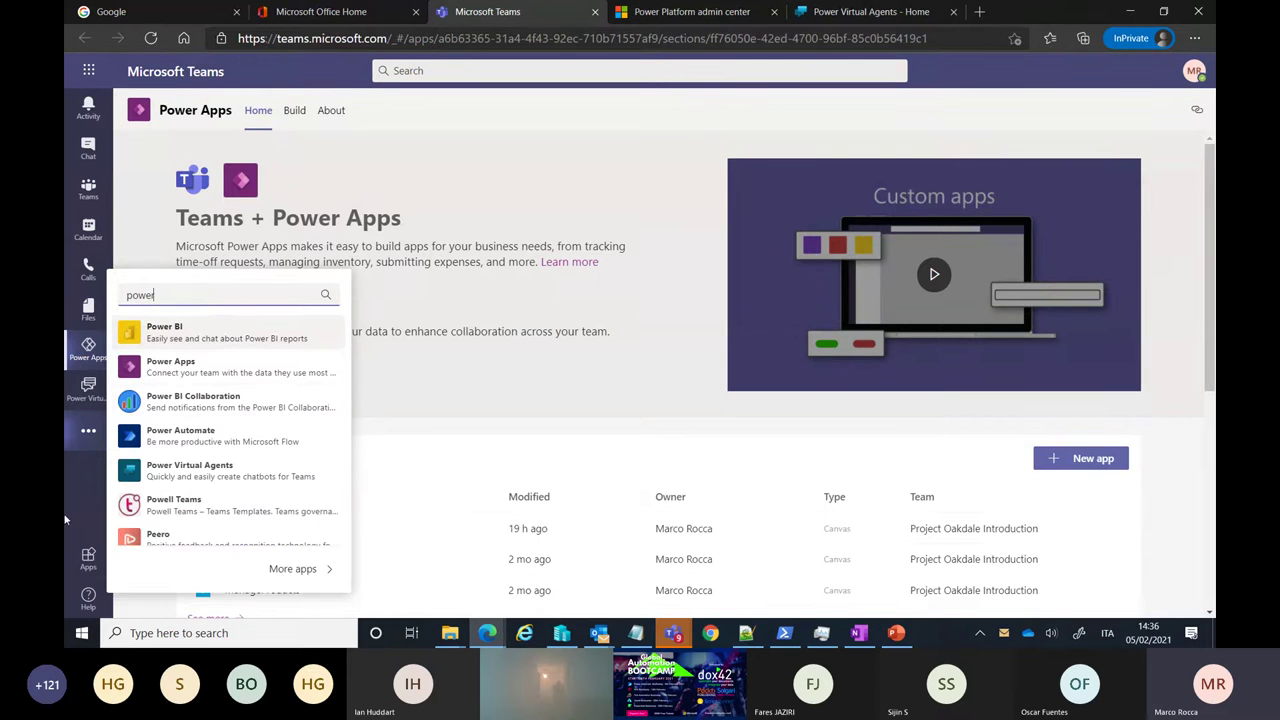
{"action": "left_click", "coordinate": [80, 386]}
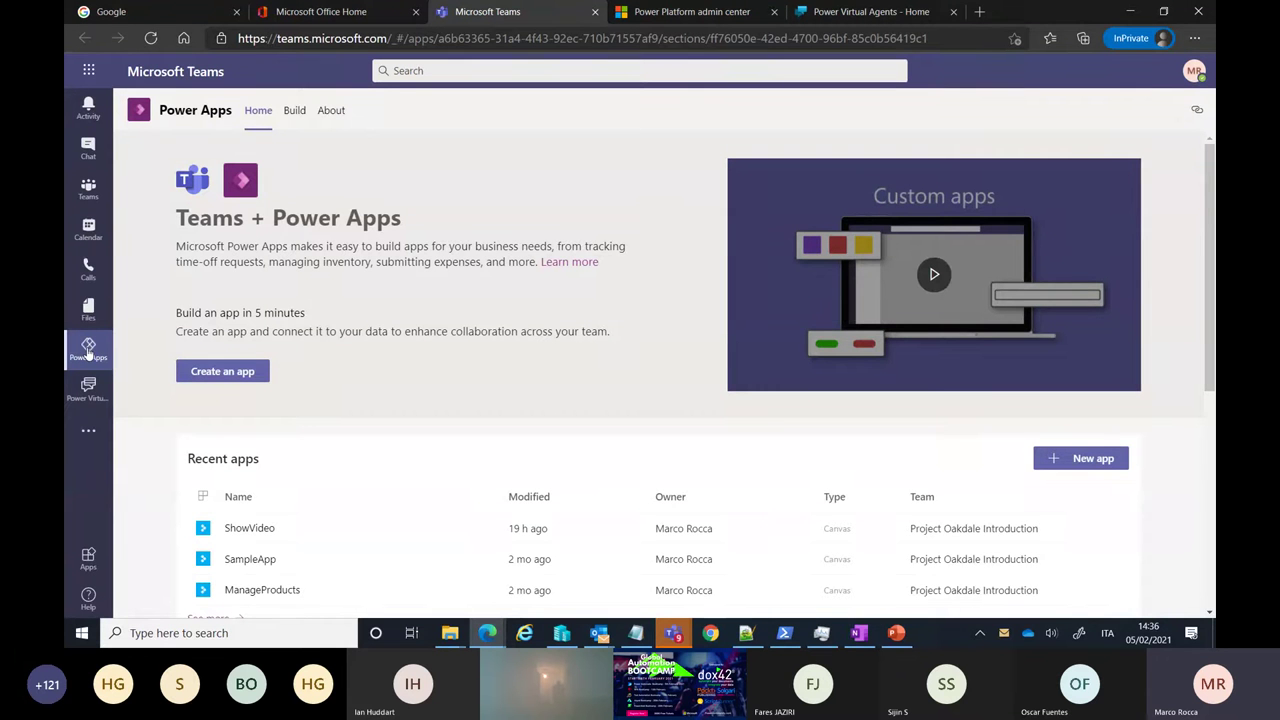
- Create a new Power Apps app in the Project Oakdale Introduction team
{"action": "left_click", "coordinate": [221, 379]}
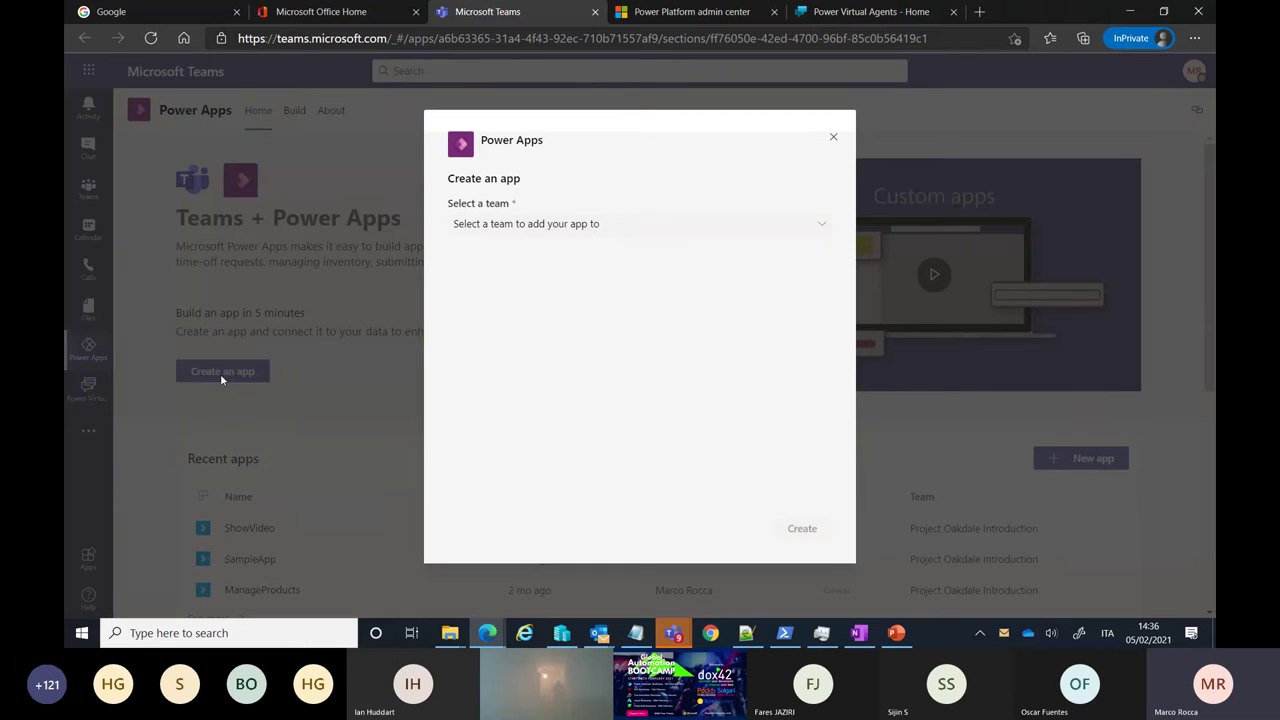
{"action": "left_click", "coordinate": [821, 224]}
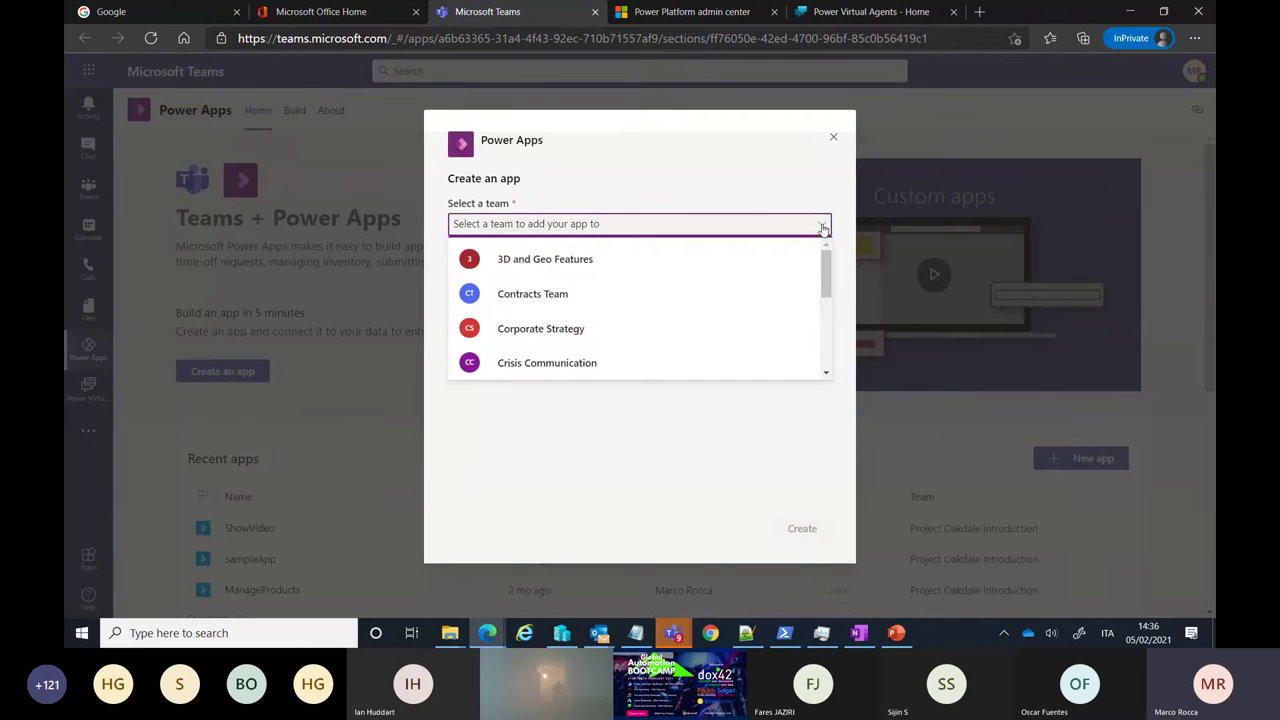
{"action": "scroll", "coordinate": [793, 292], "scroll_direction": "down", "scroll_amount": 5}
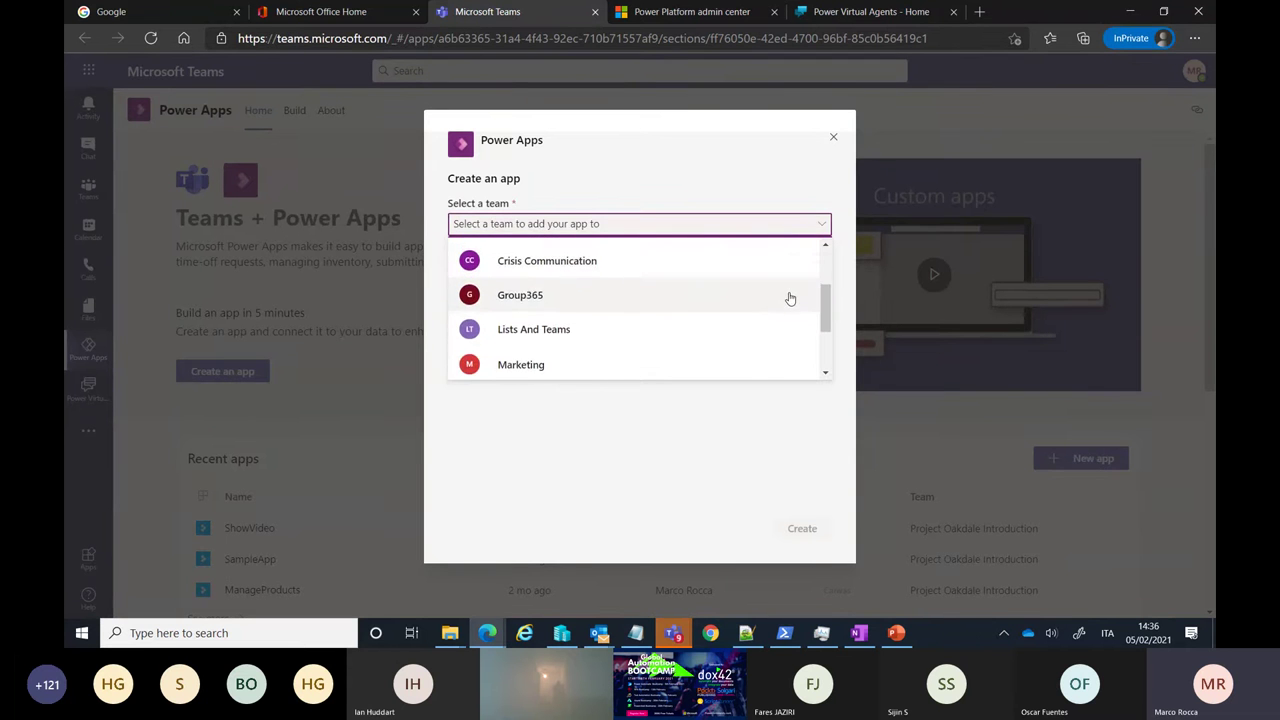
{"action": "scroll", "coordinate": [790, 300], "scroll_direction": "down", "scroll_amount": 1}
{"action": "left_click", "coordinate": [640, 302]}
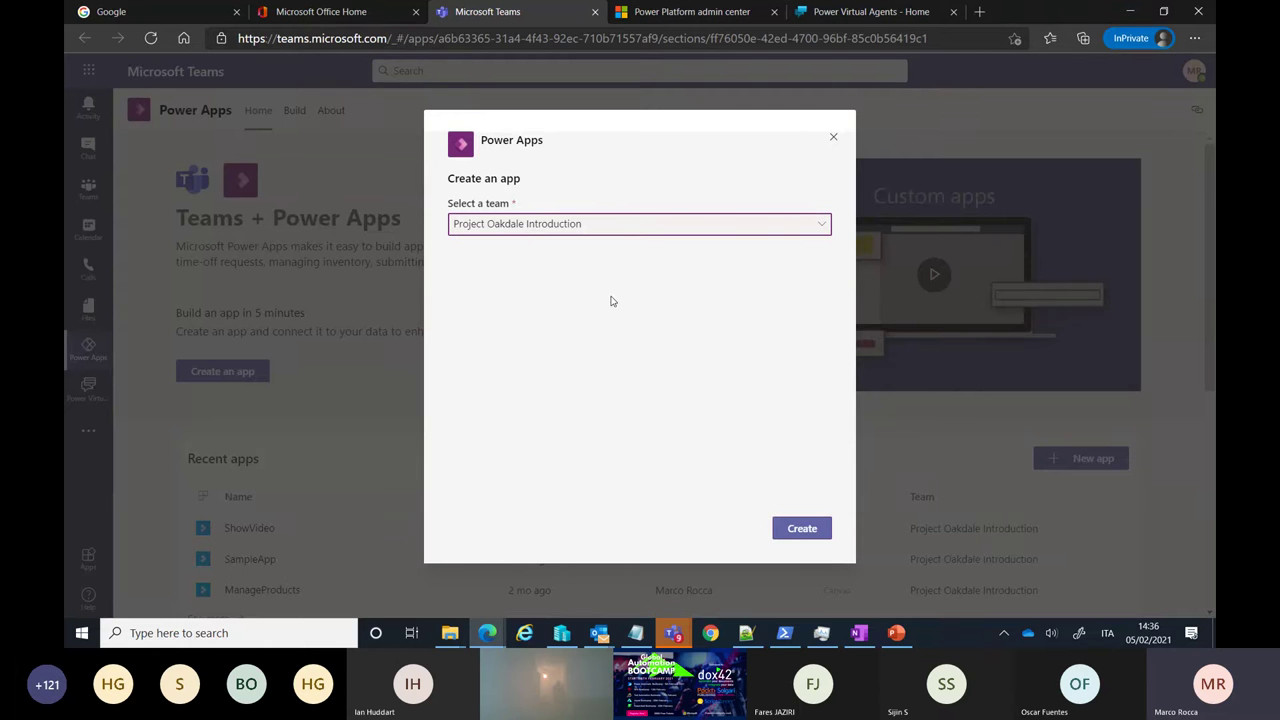
{"action": "left_click", "coordinate": [800, 528]}
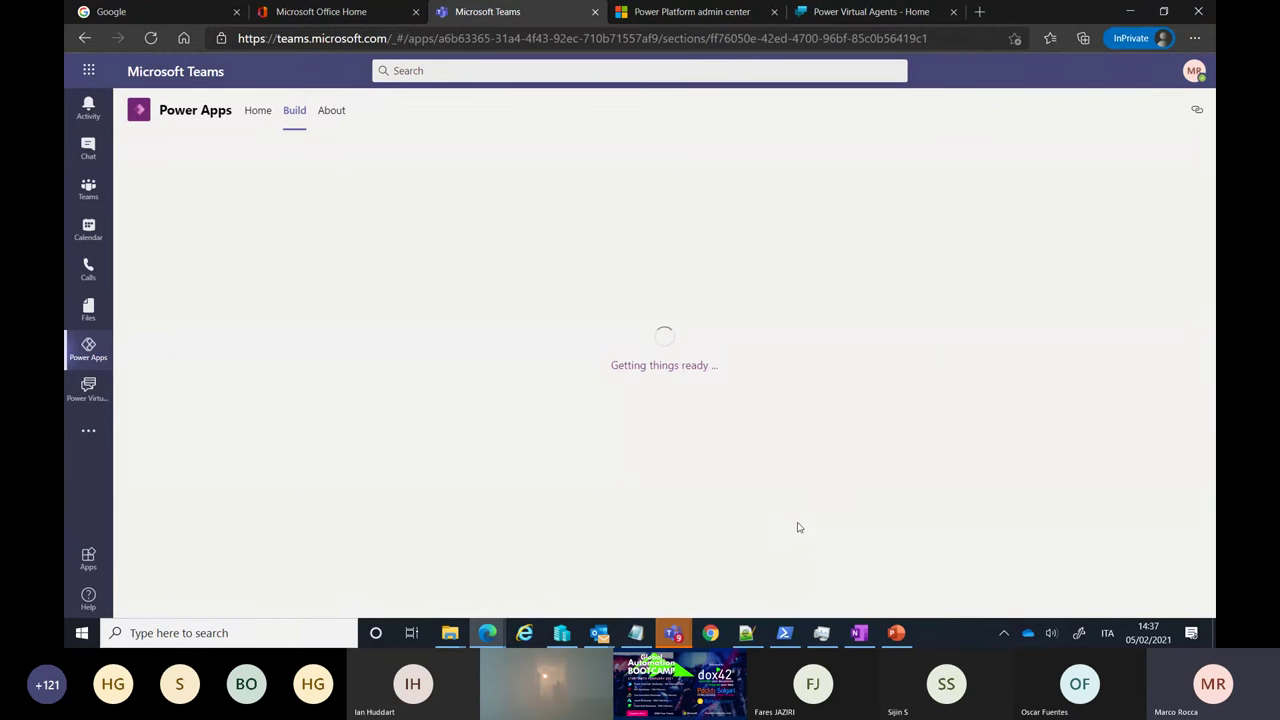
- Check the type of the Project Oakdale Introduction environment in the Power Platform admin center, and return to Microsoft Teams
{"action": "left_click", "coordinate": [701, 14]}
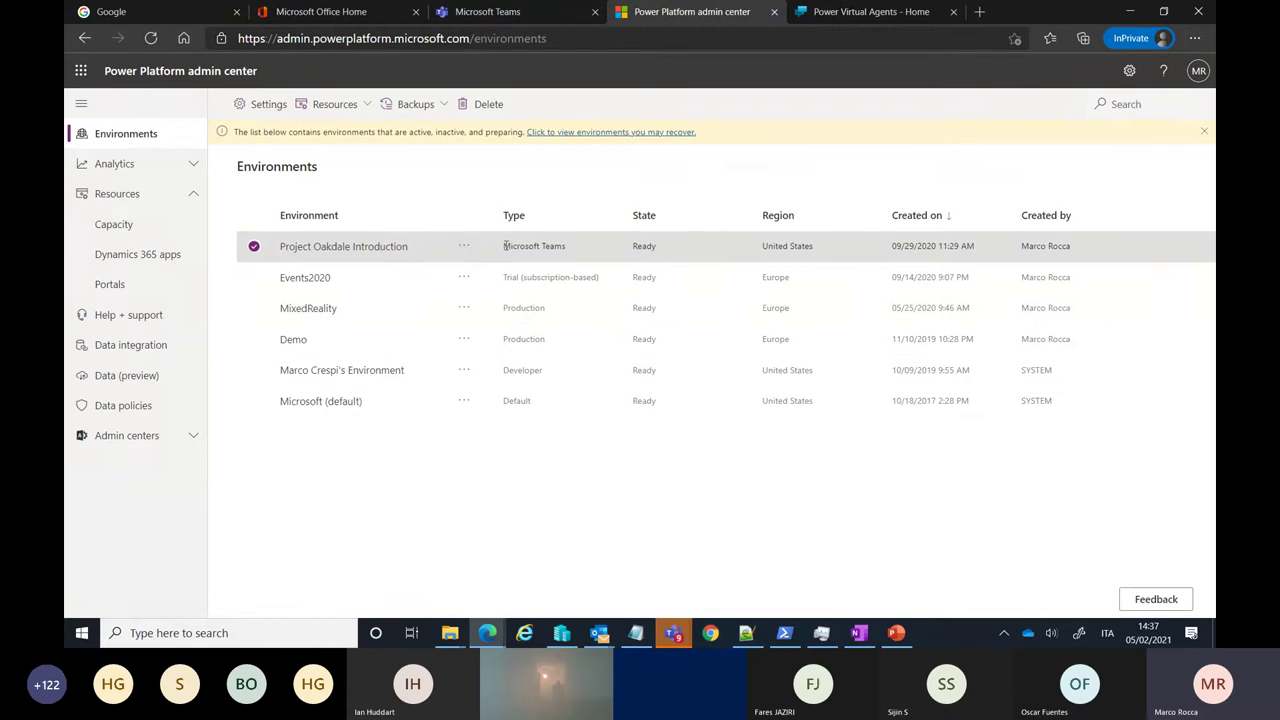
{"action": "left_click_drag", "start_coordinate": [505, 246], "coordinate": [567, 252]}
{"action": "left_click", "coordinate": [487, 13]}
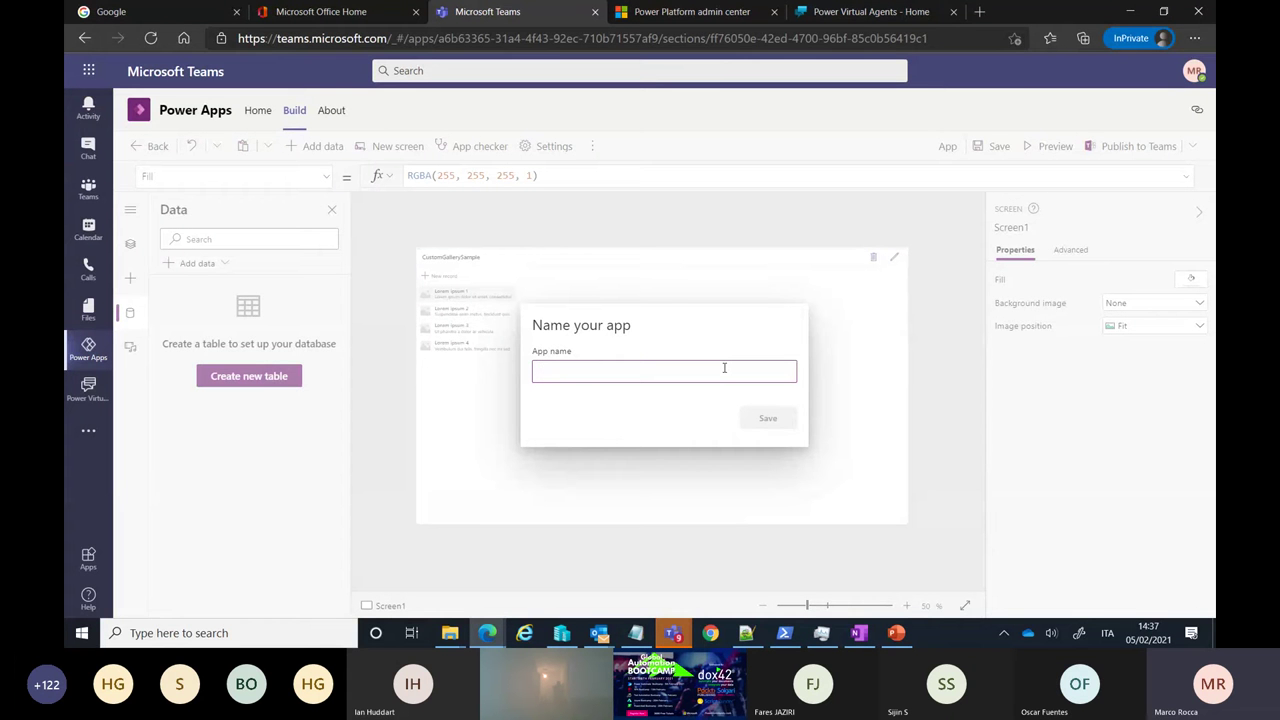
- Name the new app Sample2App and save it
{"action": "type", "text": "Sample"}
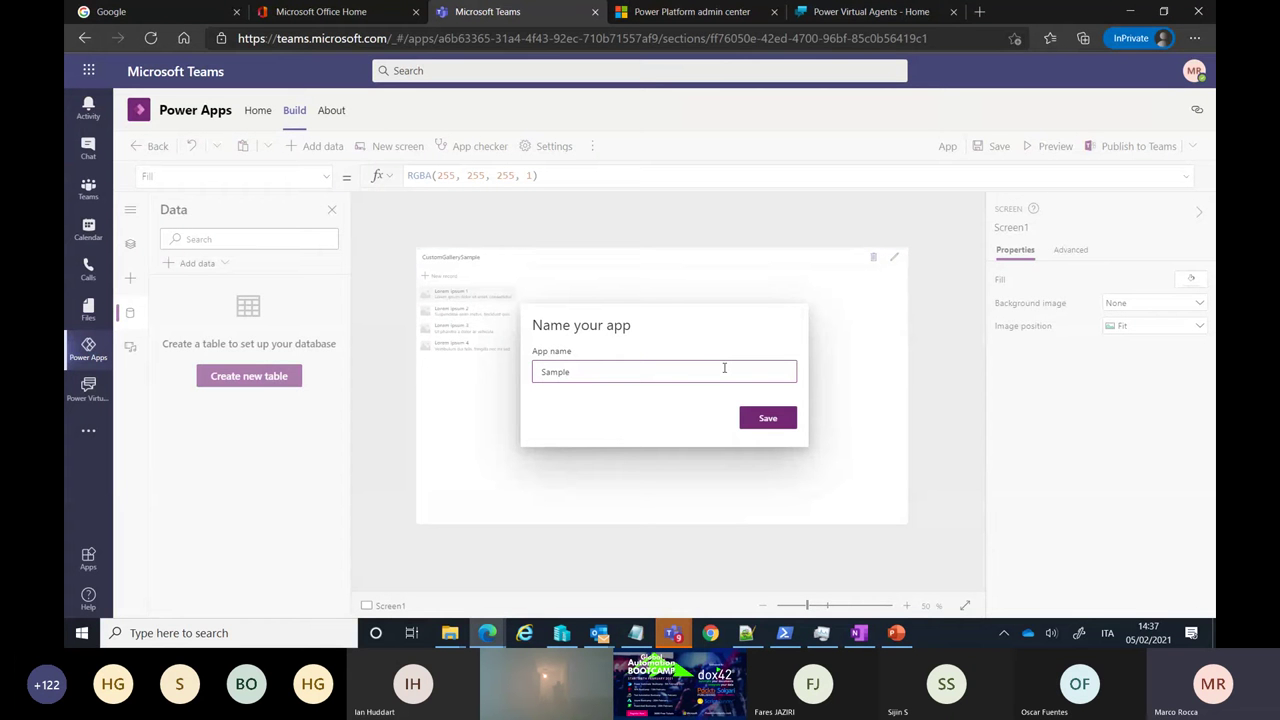
{"action": "type", "text": "2App"}
{"action": "left_click", "coordinate": [772, 422]}
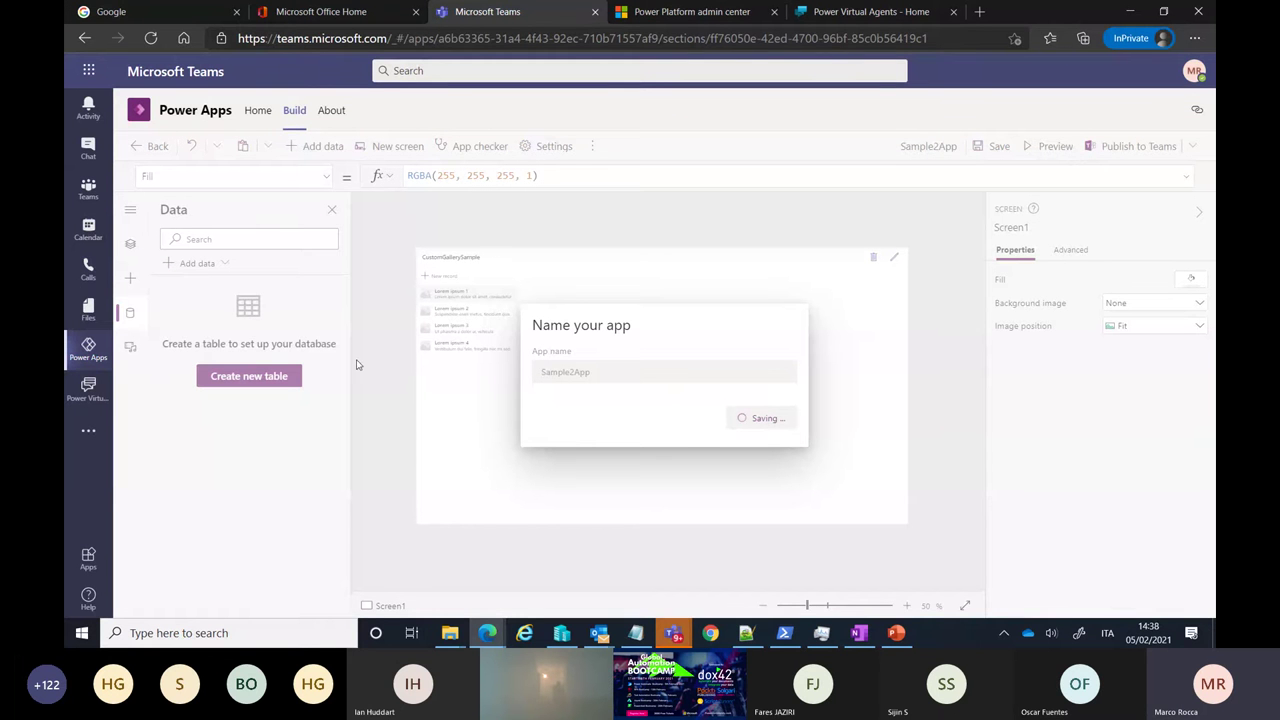
- Reload Power Apps in Teams and open Sample2App from the items built by the Project Oakdale Introduction team
{"action": "left_click", "coordinate": [88, 390]}
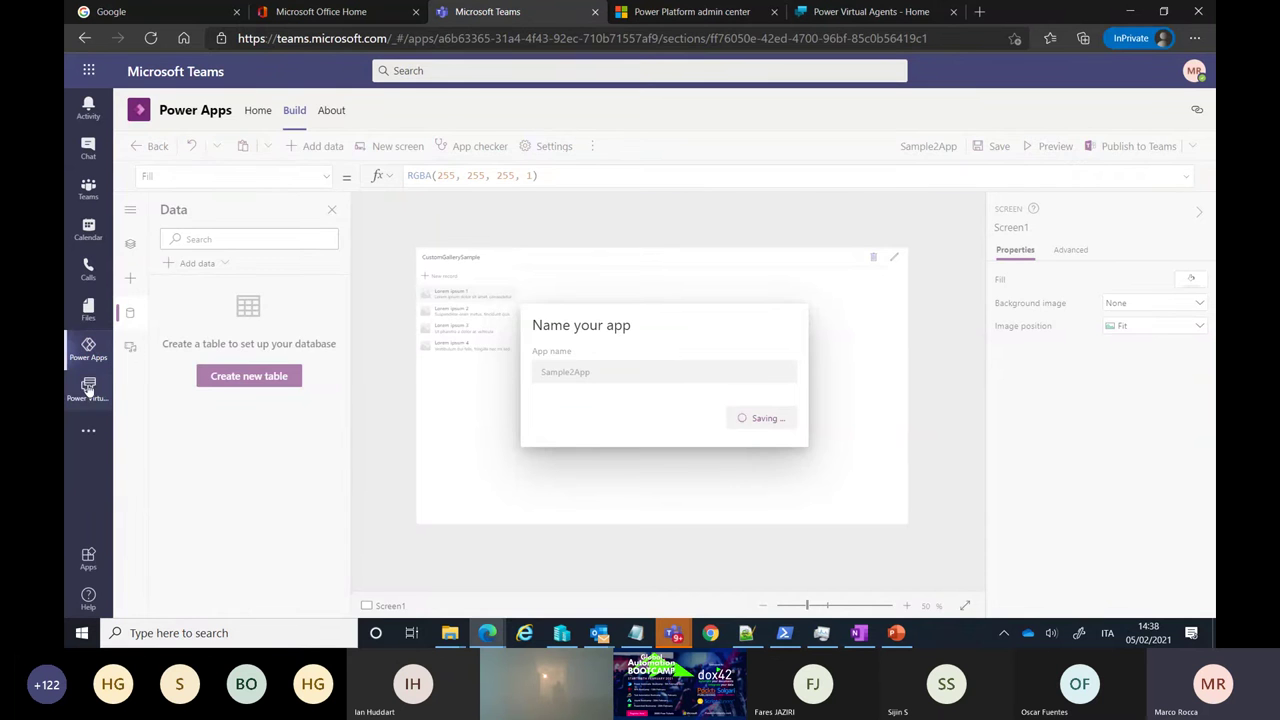
{"action": "left_click", "coordinate": [89, 355]}
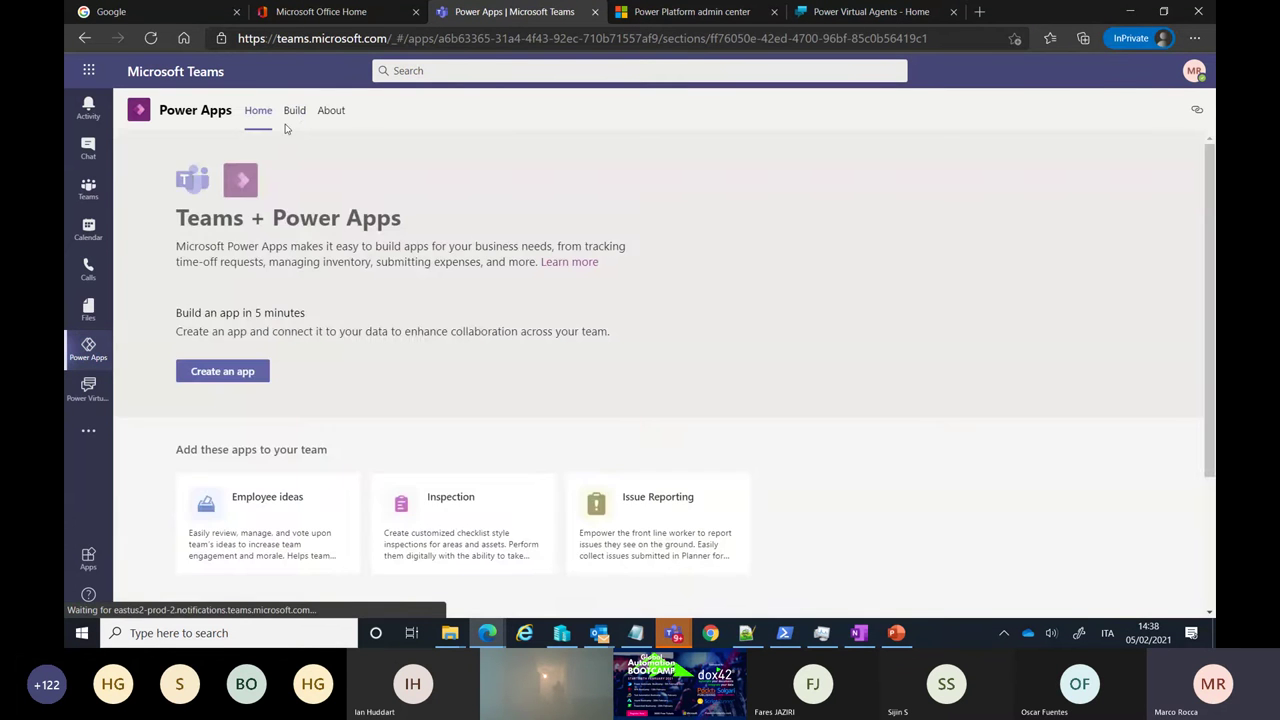
{"action": "left_click", "coordinate": [293, 112]}
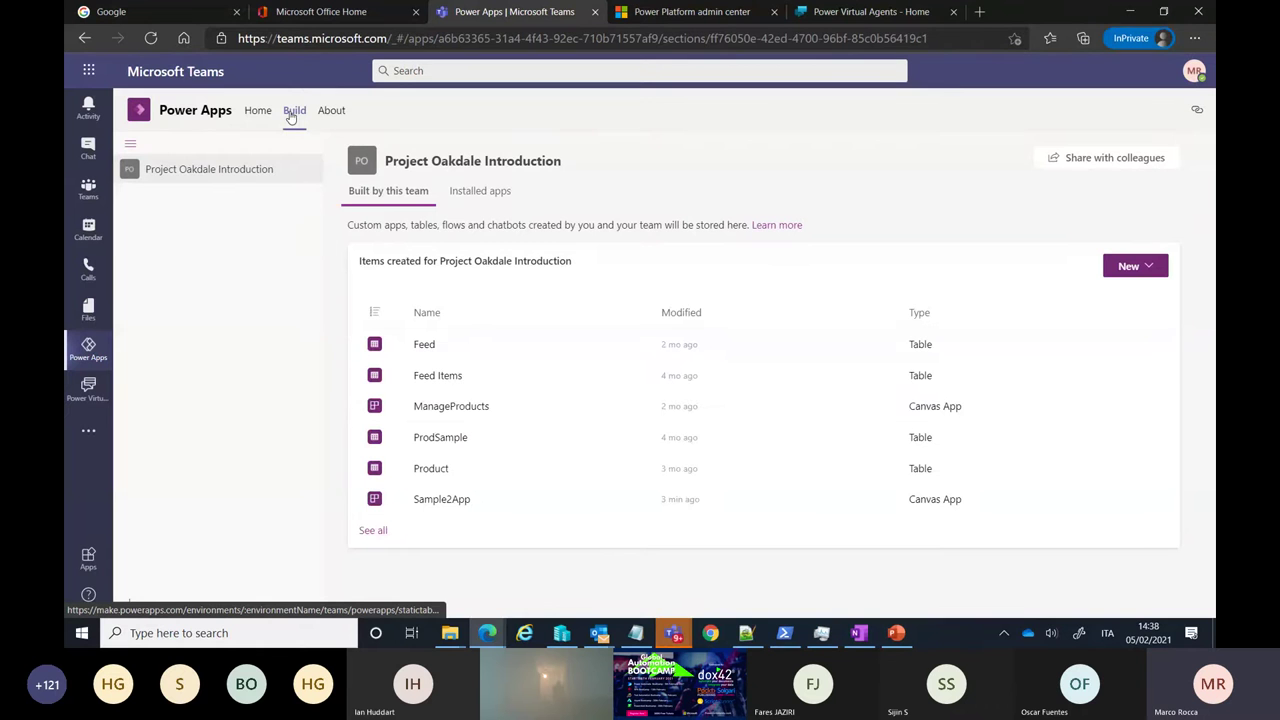
{"action": "left_click", "coordinate": [439, 501]}
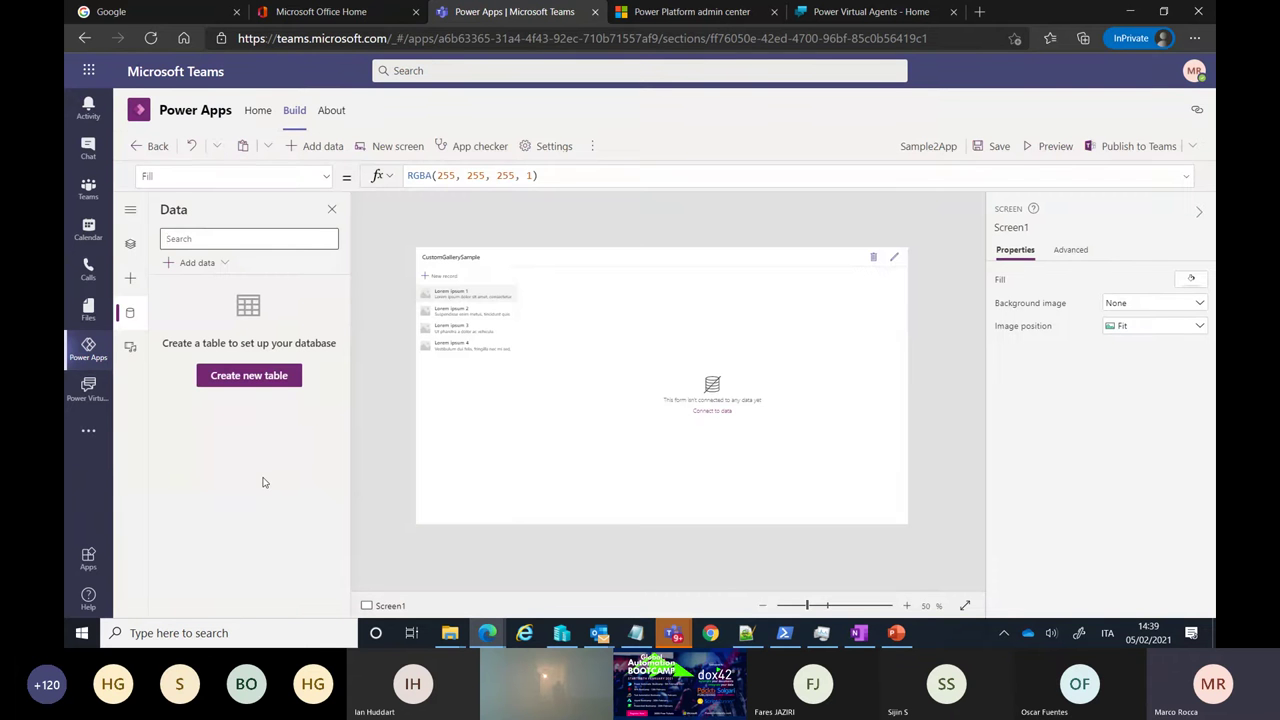
- Create a new table named Product2Sample for the app
{"action": "left_click", "coordinate": [249, 376]}
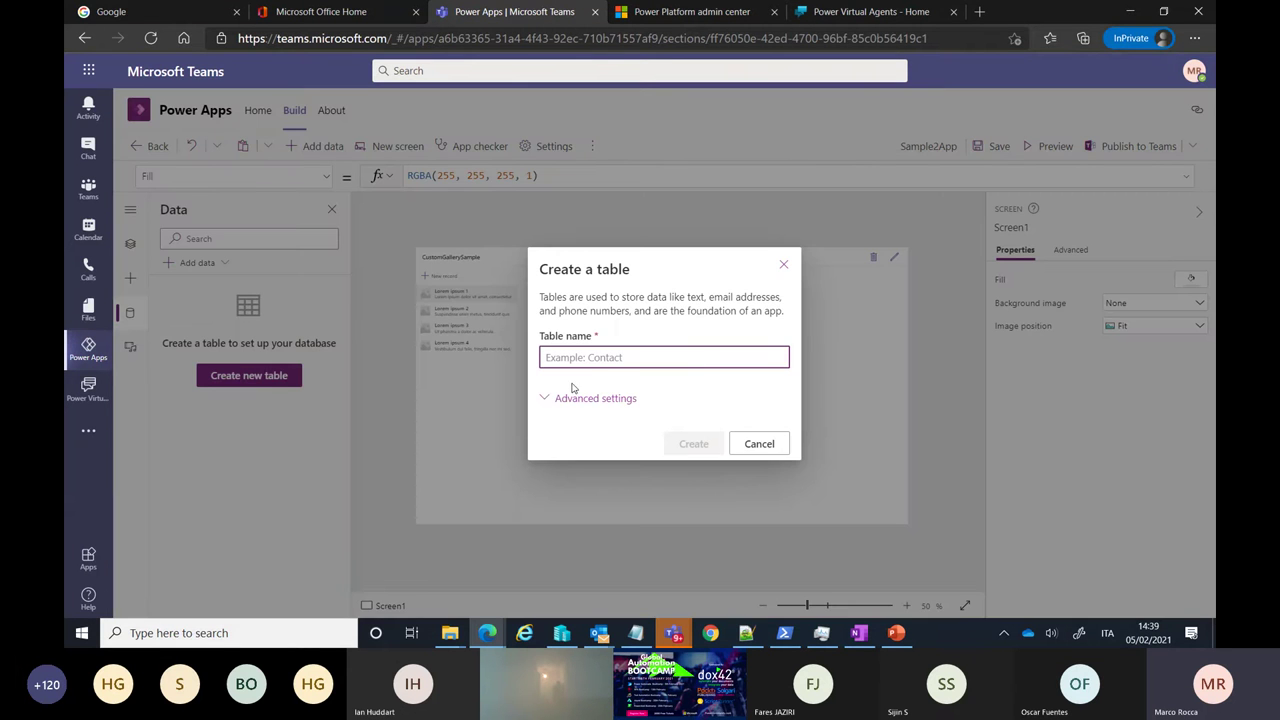
{"action": "type", "text": "Prodcut"}
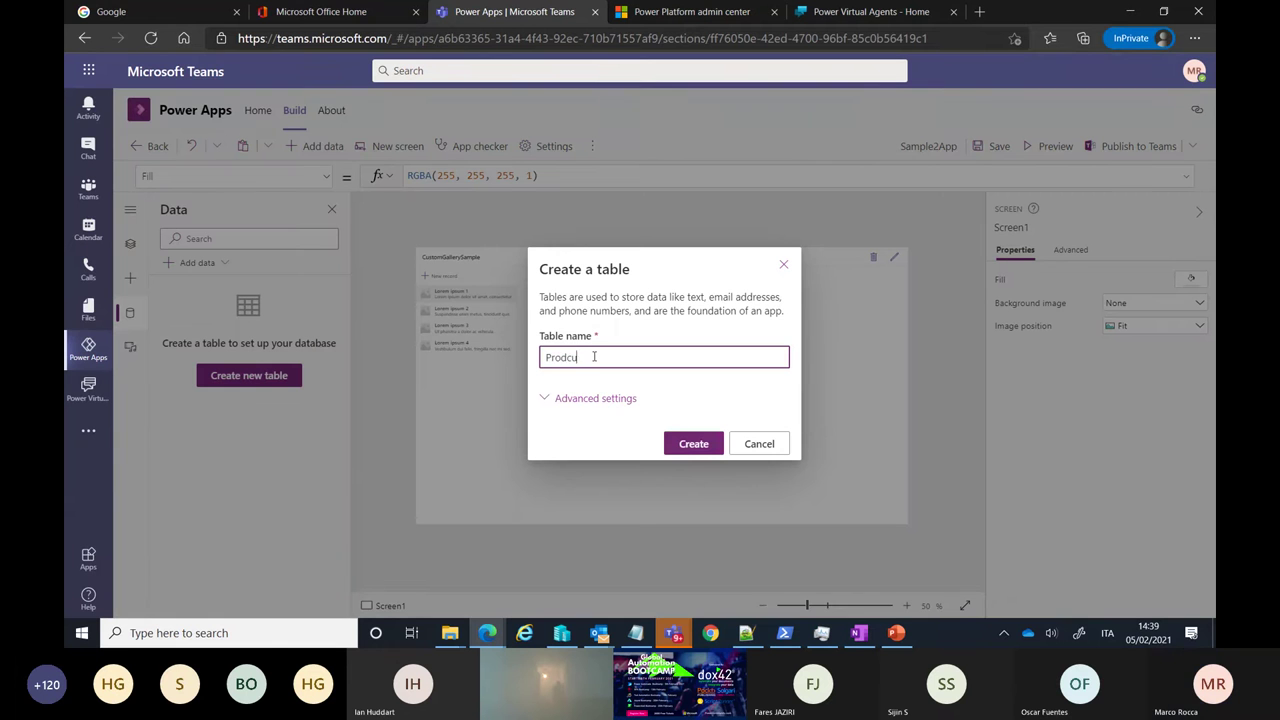
{"action": "key", "text": "BackSpace"}
{"action": "key", "text": "BackSpace"}
{"action": "key", "text": "BackSpace"}
{"action": "type", "text": "uct2"}
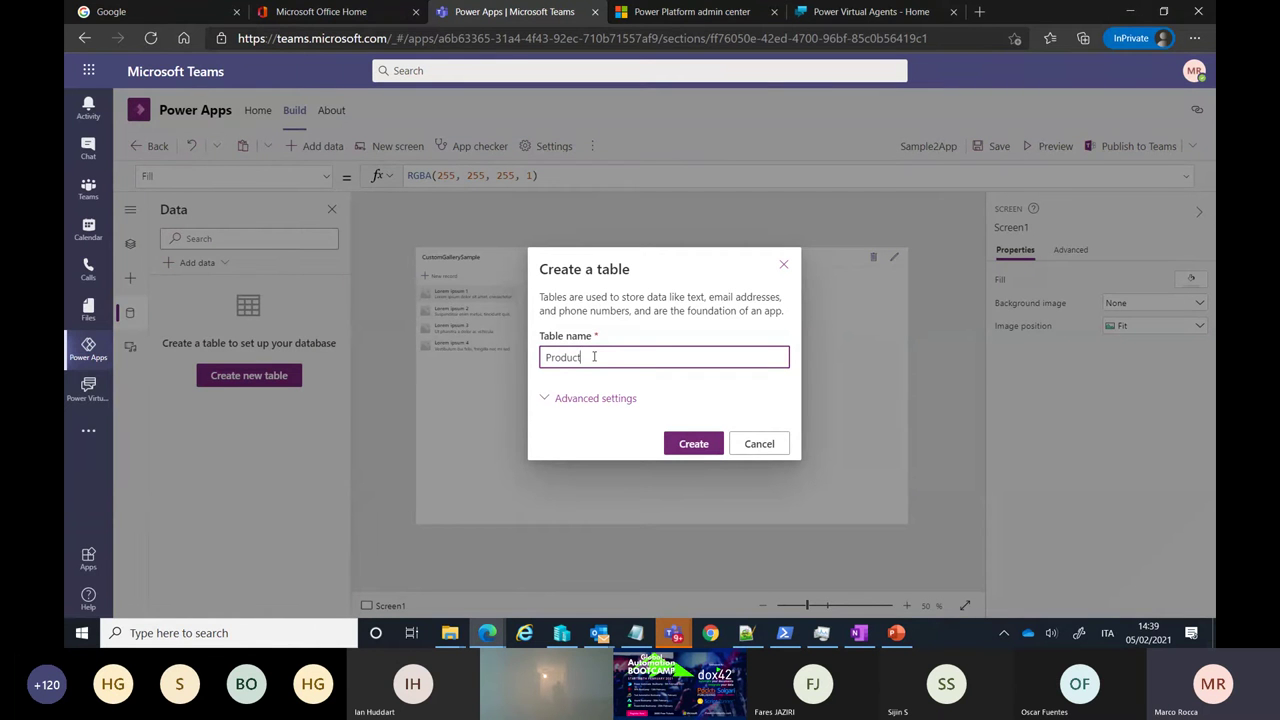
{"action": "type", "text": "Sample"}
{"action": "left_click", "coordinate": [696, 446]}
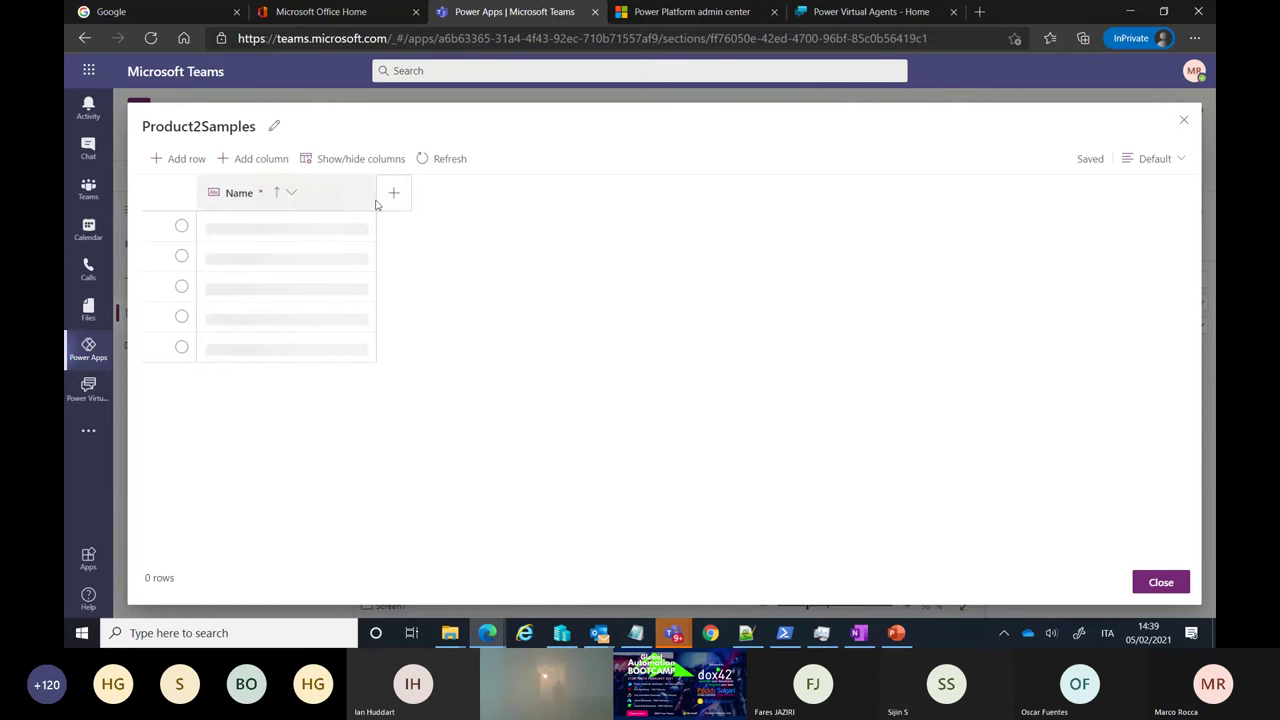
- Rename the table's Name column to ProductName and save the change
{"action": "left_click", "coordinate": [291, 193]}
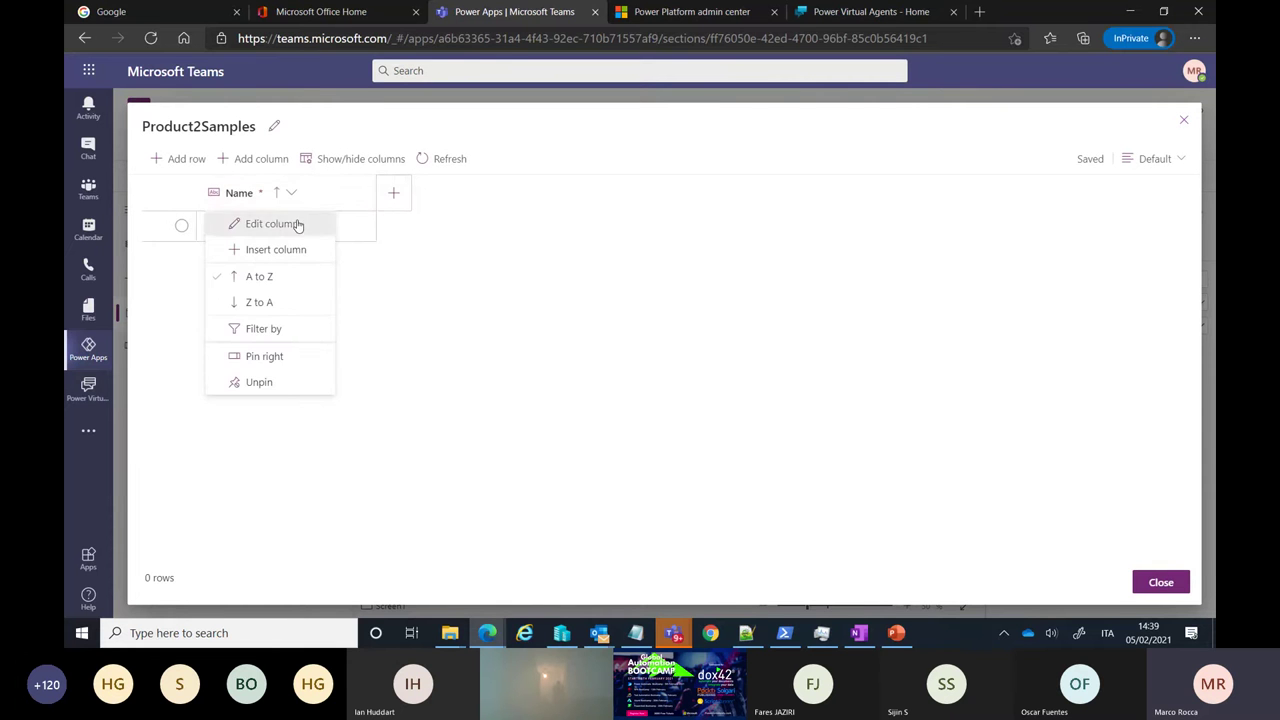
{"action": "left_click", "coordinate": [292, 222]}
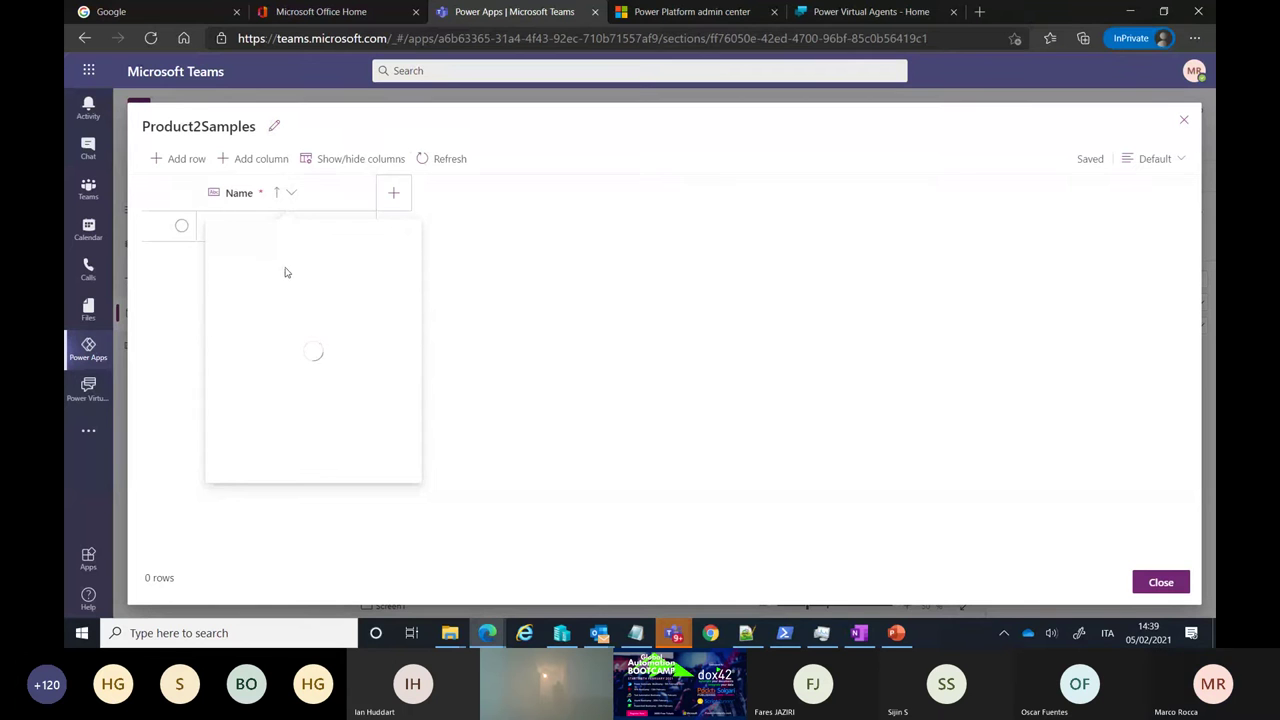
{"action": "left_click", "coordinate": [230, 300]}
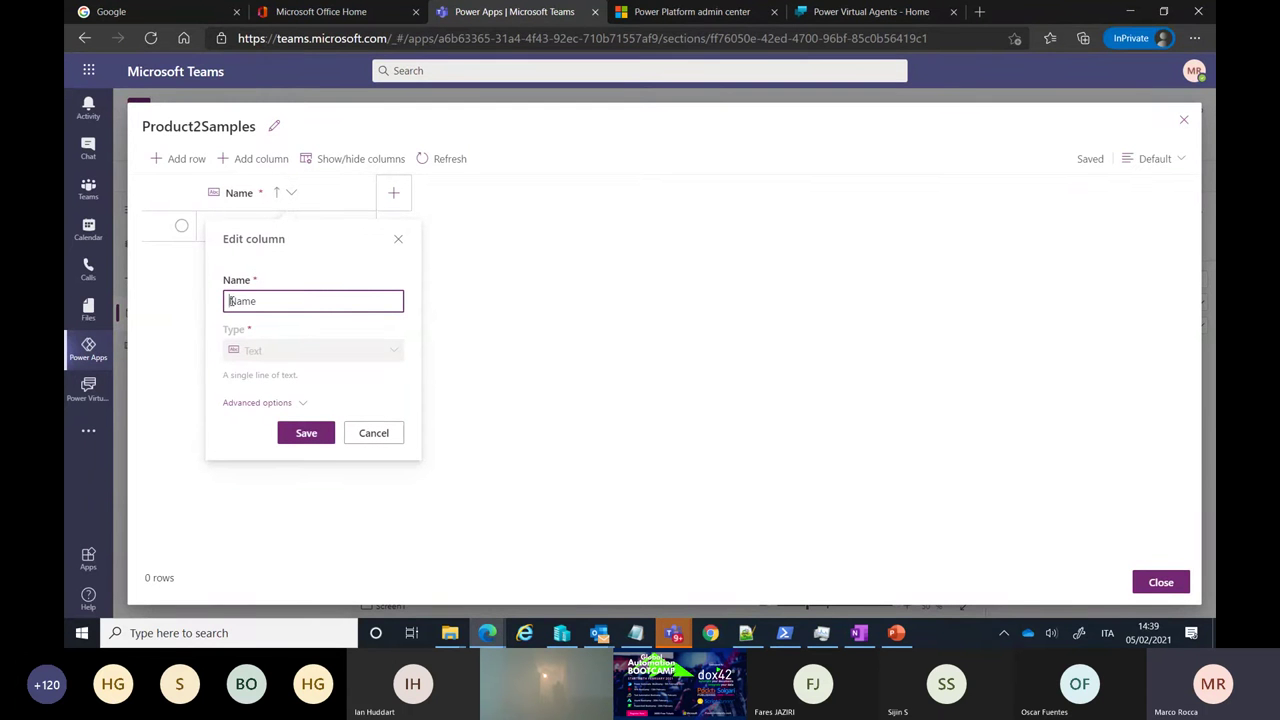
{"action": "type", "text": "Product"}
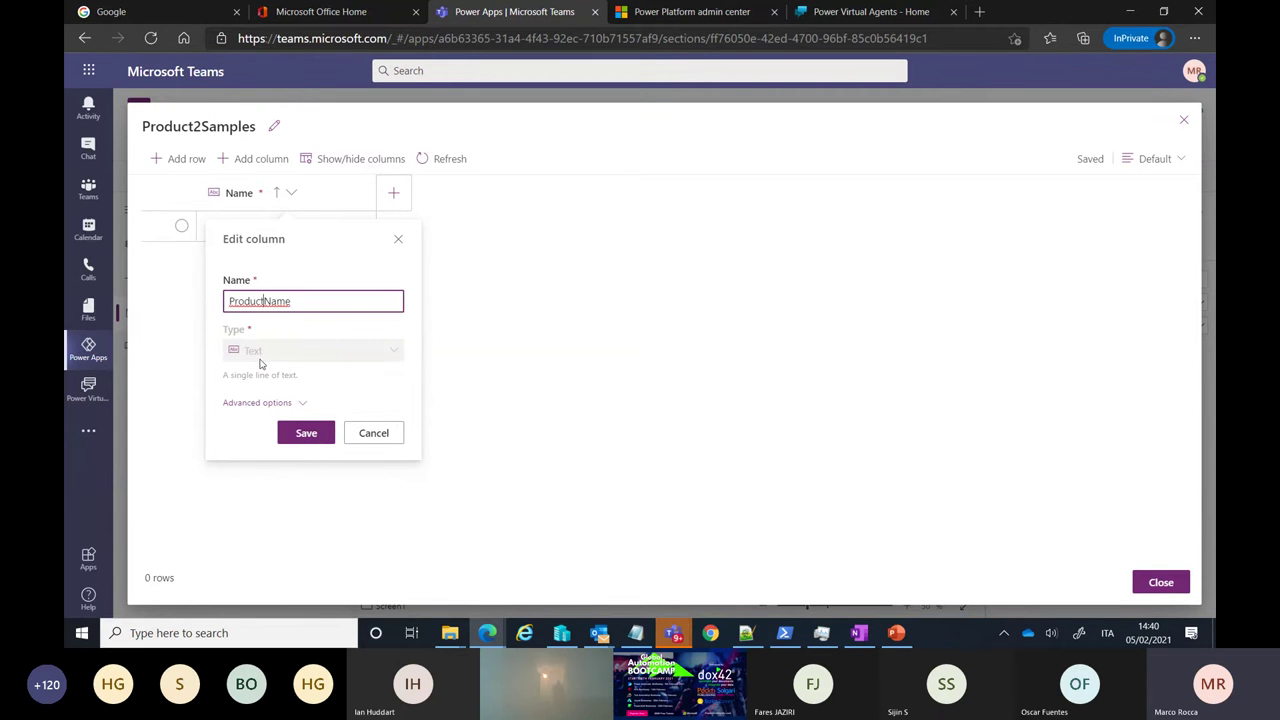
{"action": "left_click", "coordinate": [298, 431]}
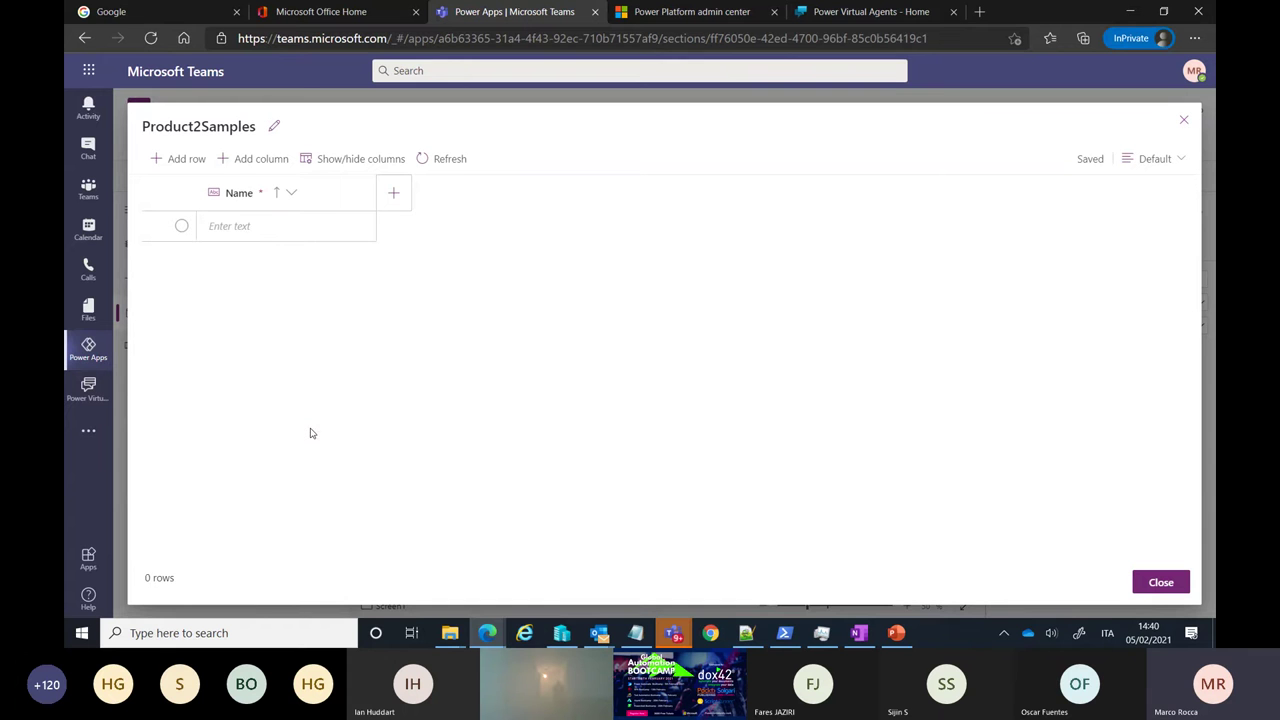
- Set up a new table column named ProductType with the Choice type
{"action": "left_click", "coordinate": [393, 197]}
{"action": "type", "text": "ProductType"}
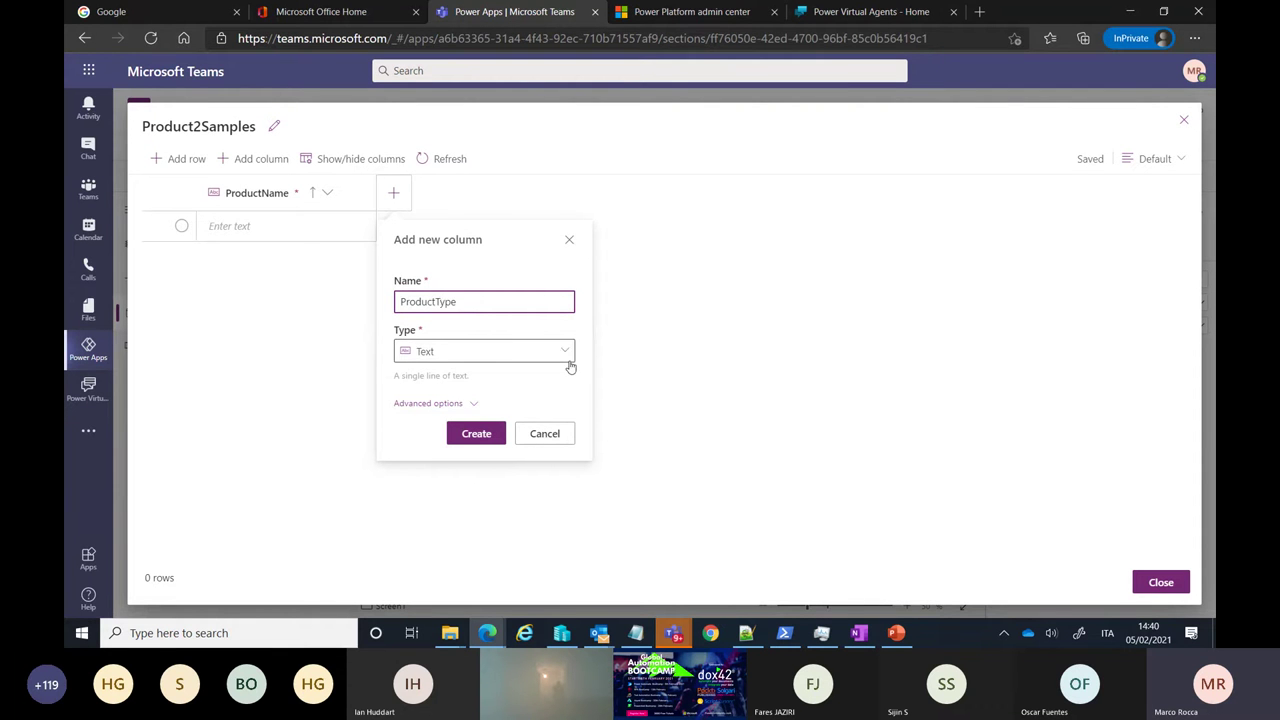
{"action": "left_click", "coordinate": [566, 352]}
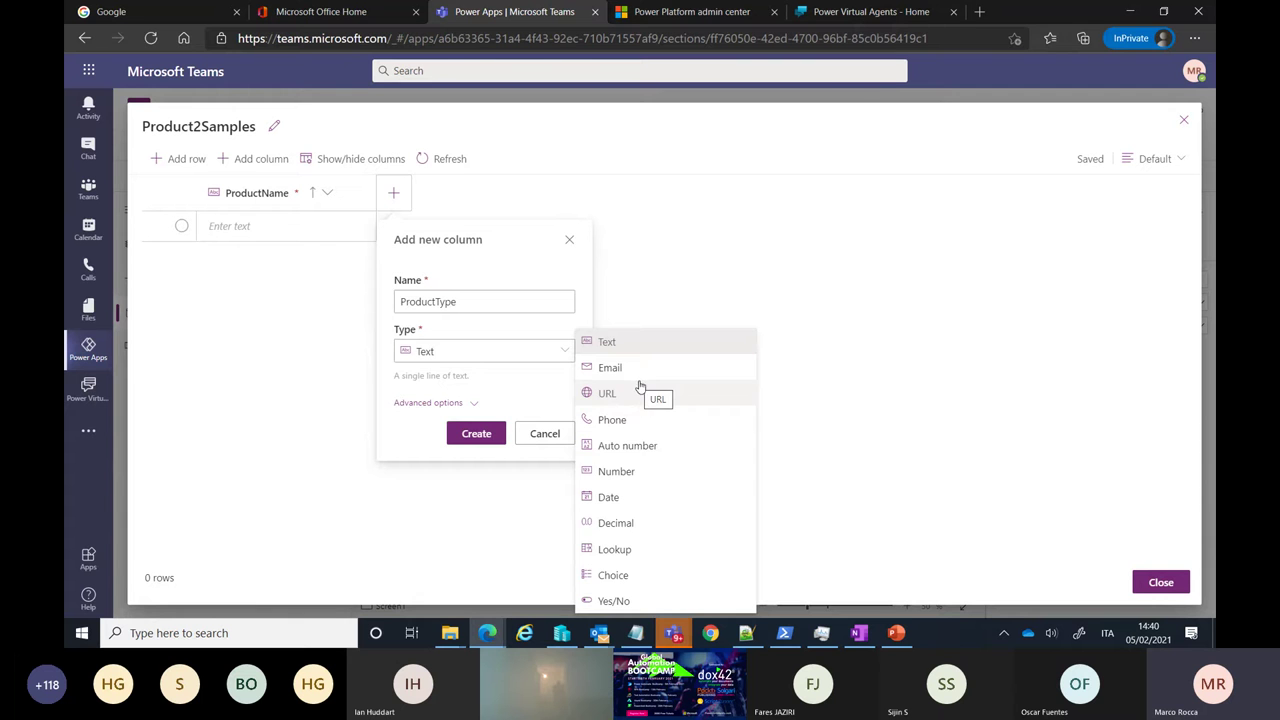
{"action": "left_click", "coordinate": [614, 575]}
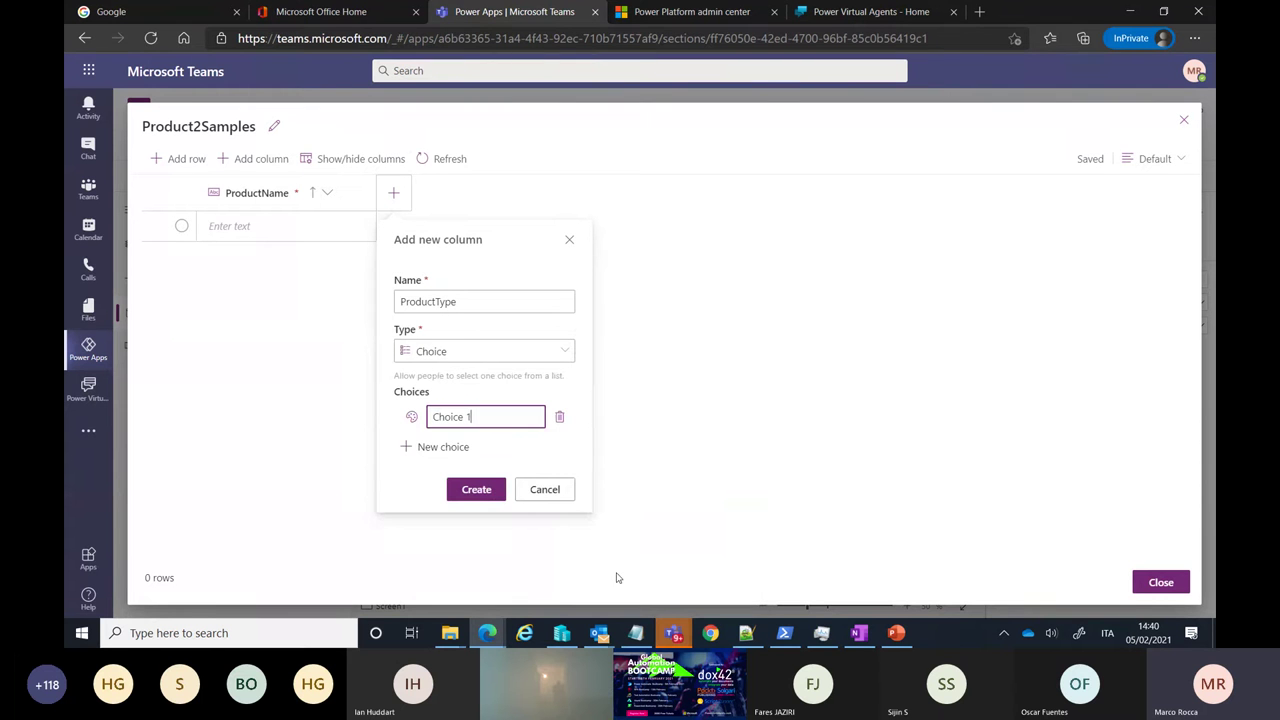
- Define Hardware and Software as the two choices of the ProductType column
{"action": "left_click_drag", "start_coordinate": [497, 422], "coordinate": [393, 420]}
{"action": "type", "text": "Hardware"}
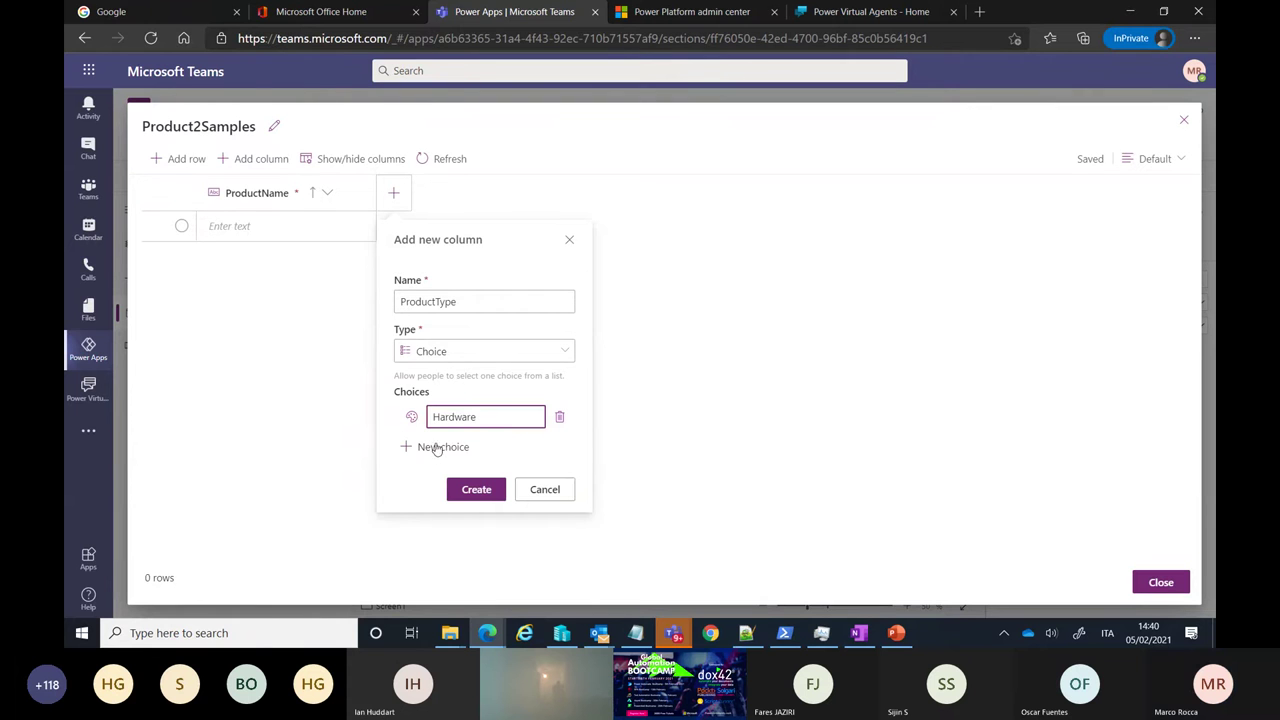
{"action": "left_click", "coordinate": [437, 448]}
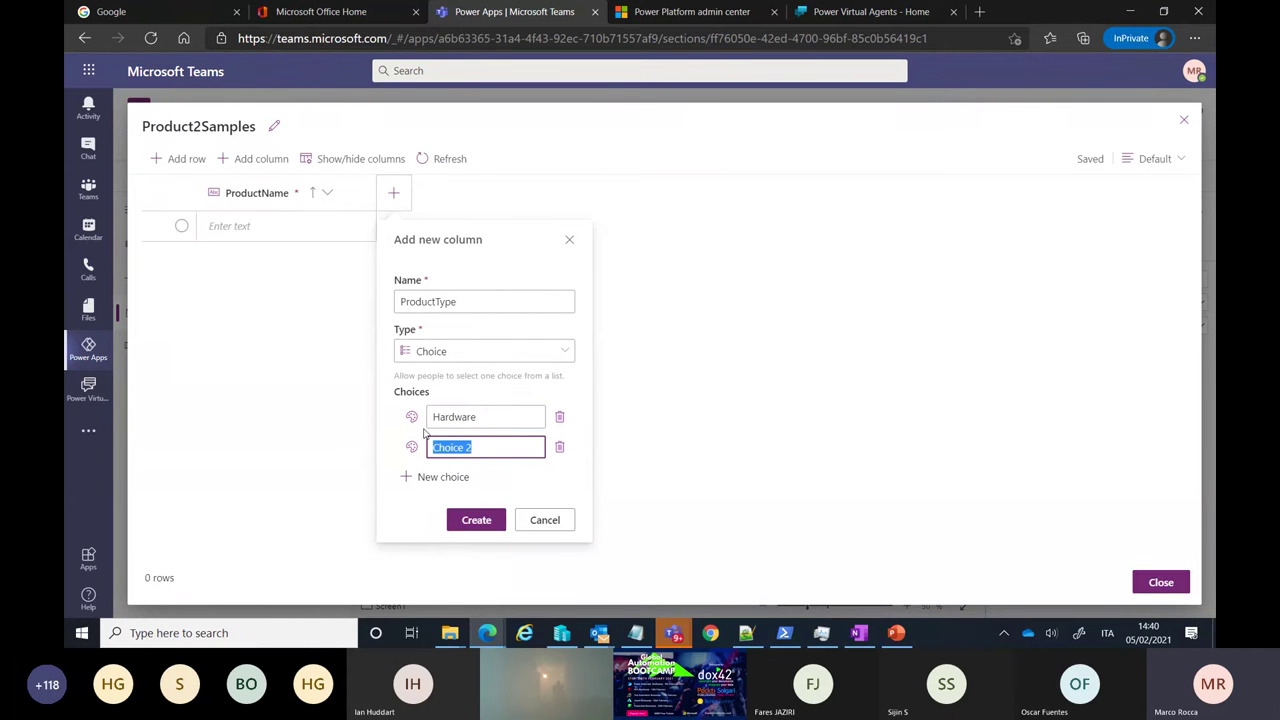
{"action": "type", "text": "Software"}
- Color the Hardware choice light grey and the Software choice light orange, and create the ProductType column
{"action": "left_click", "coordinate": [411, 417]}
{"action": "left_click", "coordinate": [427, 479]}
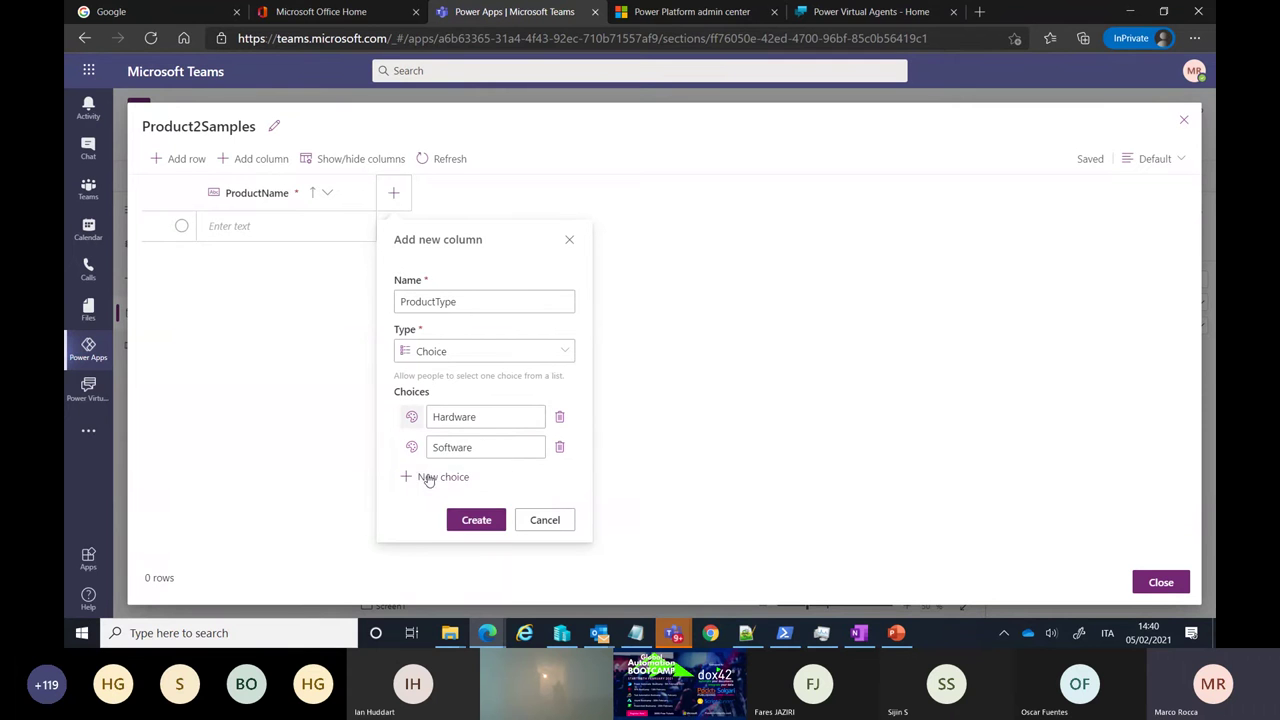
{"action": "left_click", "coordinate": [411, 447]}
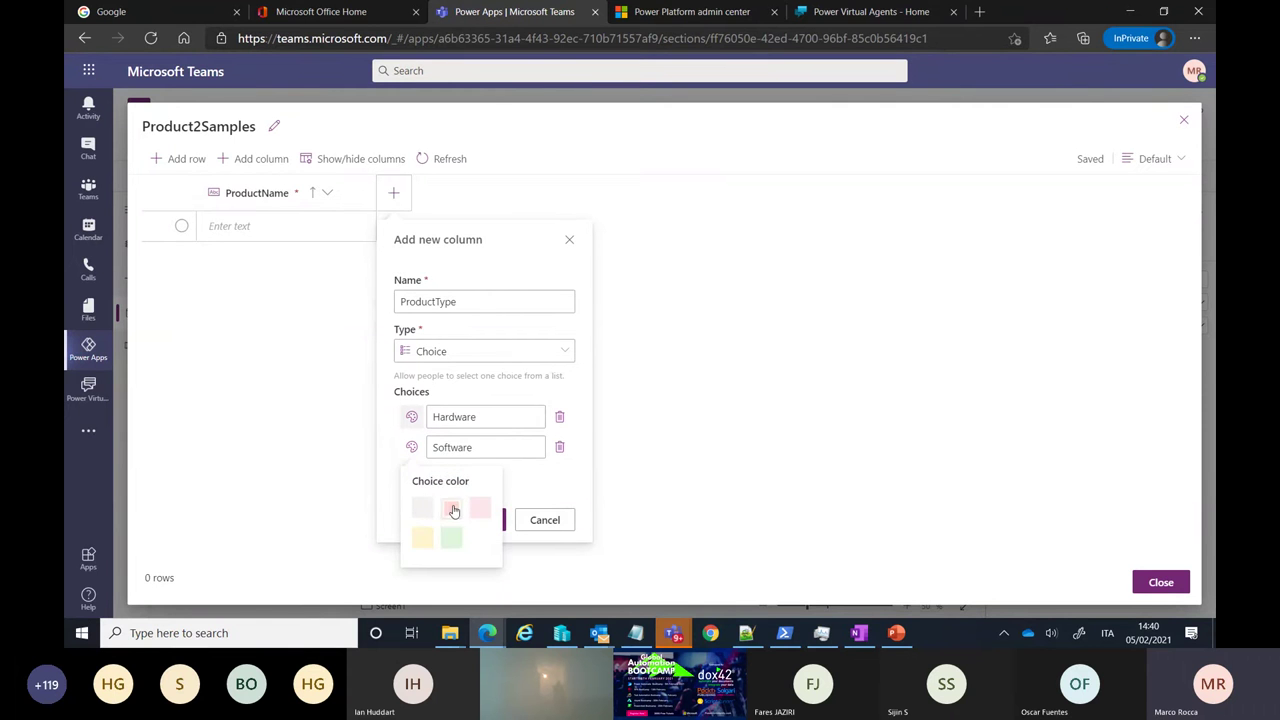
{"action": "left_click", "coordinate": [453, 511]}
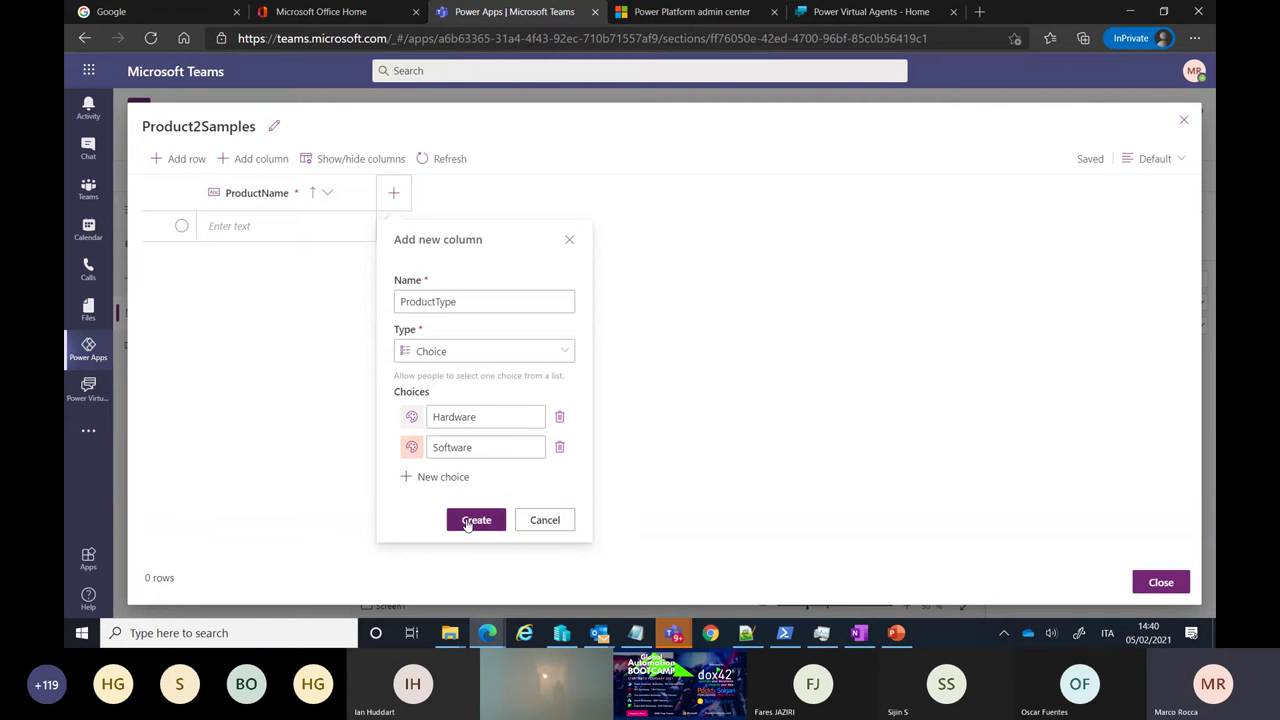
{"action": "left_click", "coordinate": [477, 527]}
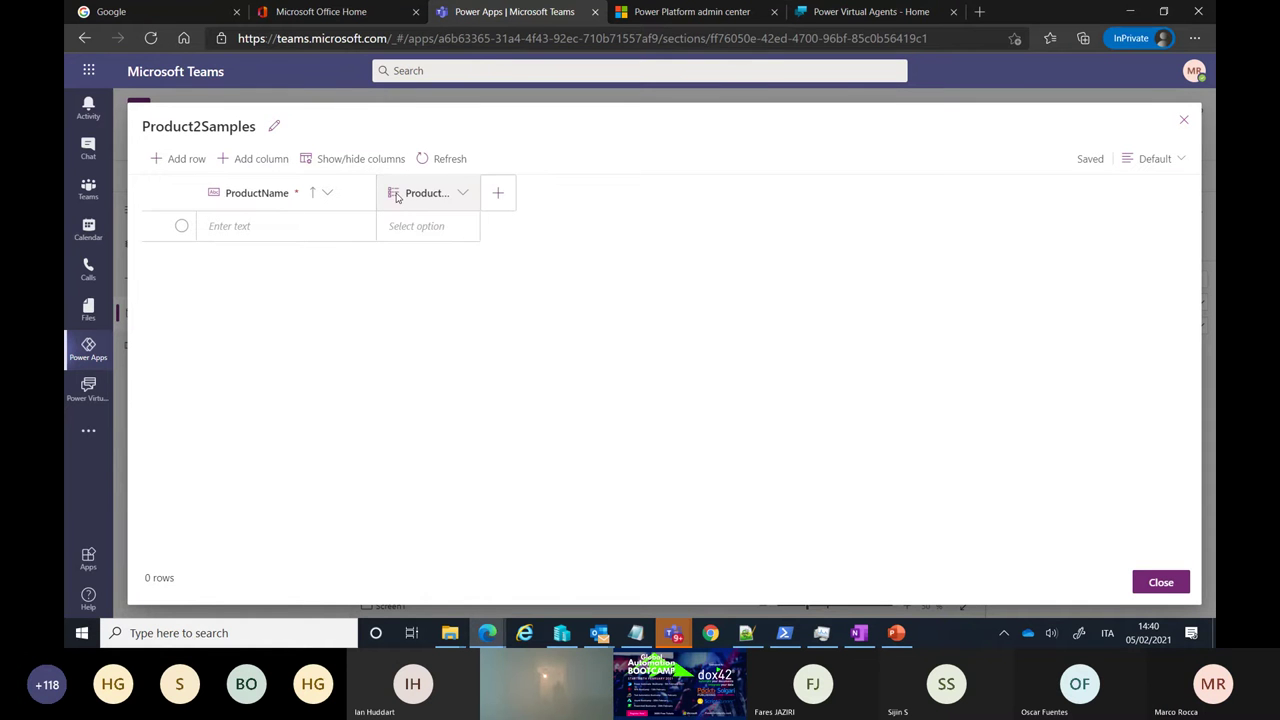
- Set up a new table column named ProductCost with the Decimal type
{"action": "left_click", "coordinate": [396, 197]}
{"action": "left_click", "coordinate": [503, 195]}
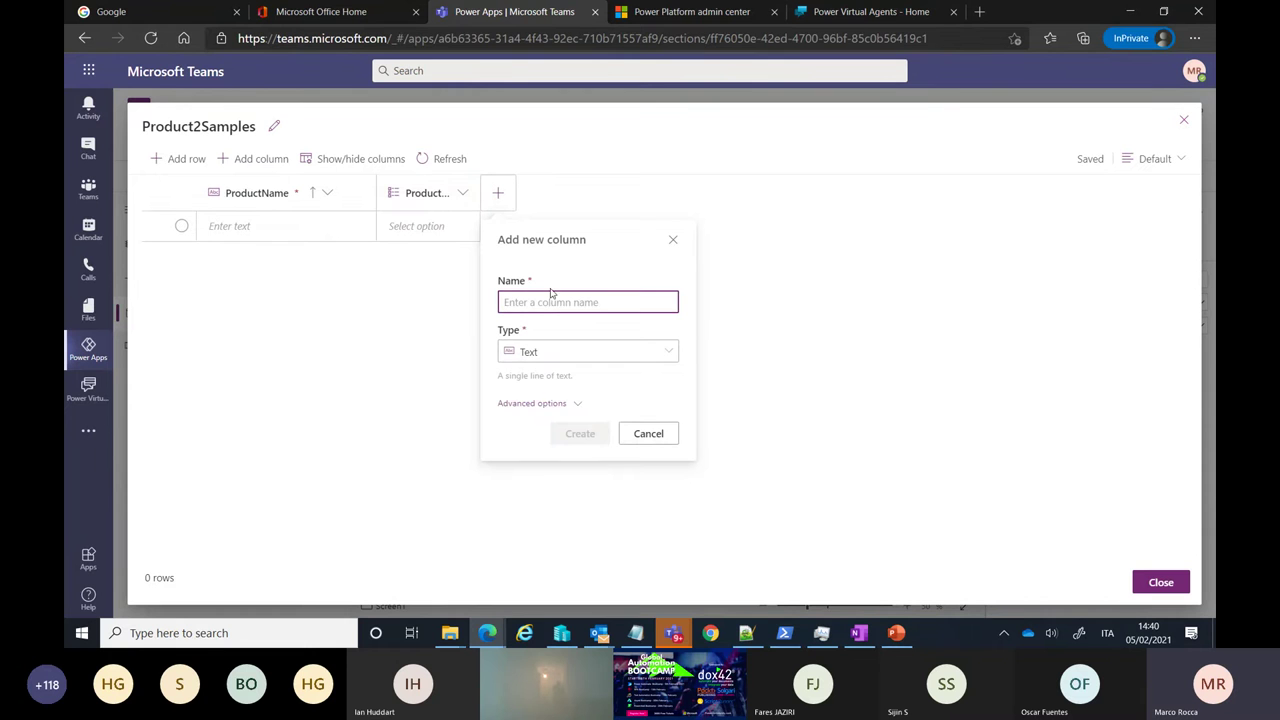
{"action": "type", "text": "Pr"}
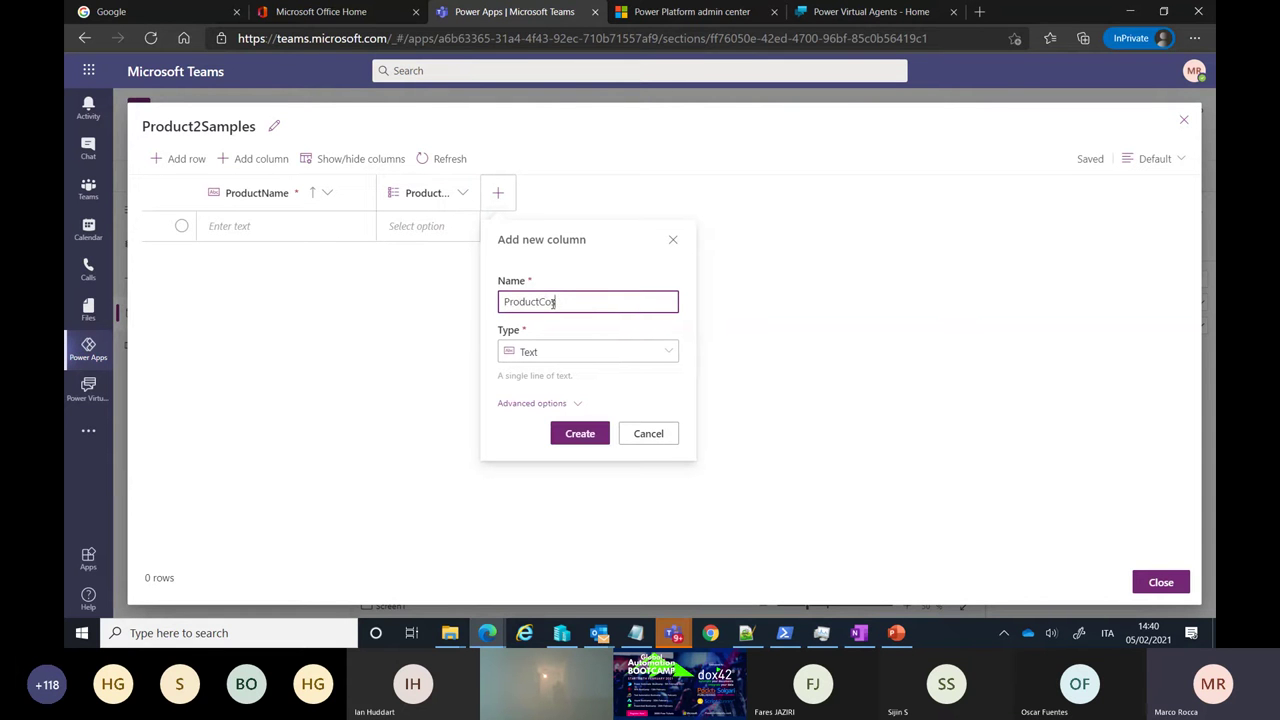
{"action": "type", "text": "oductCost"}
{"action": "left_click", "coordinate": [642, 354]}
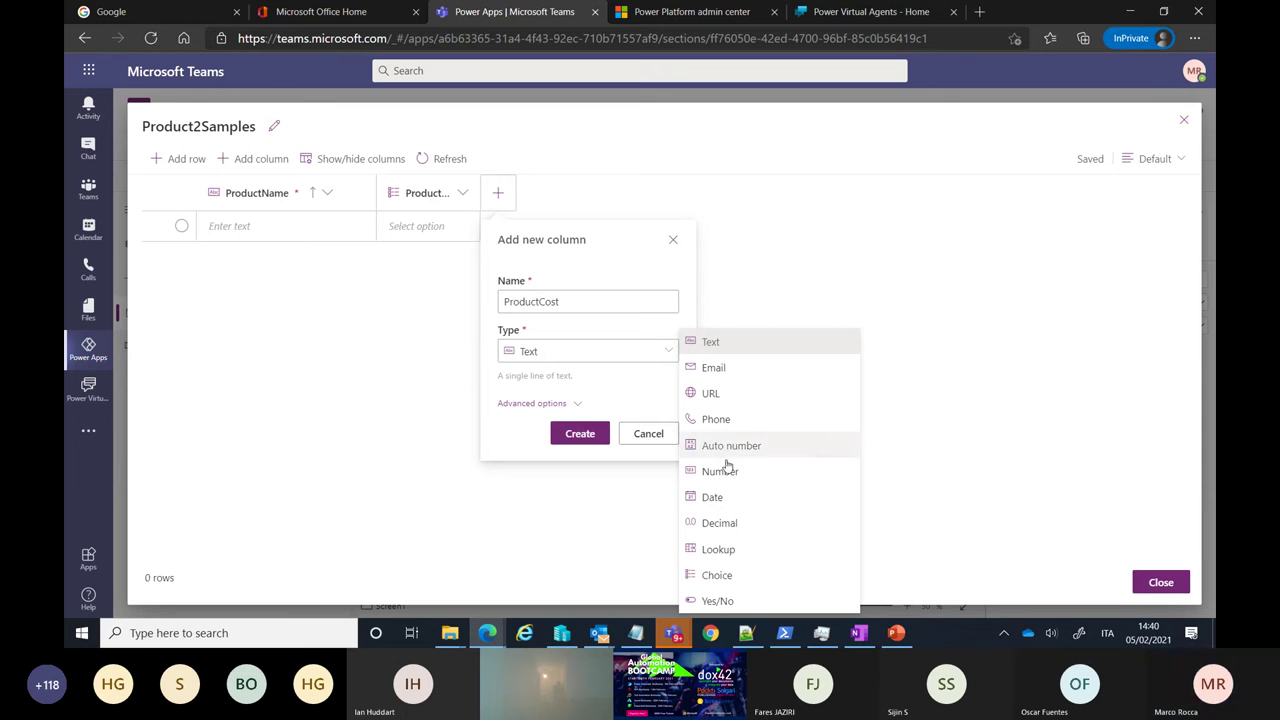
{"action": "left_click", "coordinate": [724, 525]}
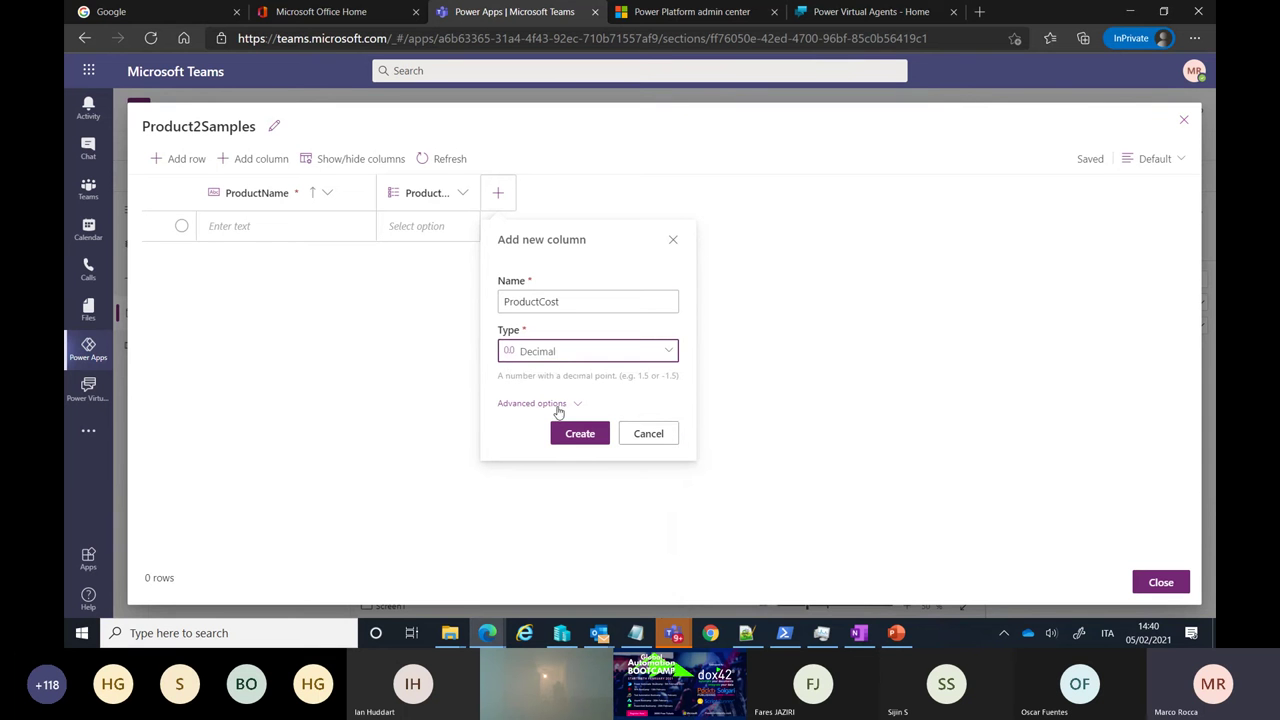
- Limit ProductCost to a minimum value of 0 and a maximum of 1000, and create the column
{"action": "left_click", "coordinate": [555, 405]}
{"action": "left_click_drag", "start_coordinate": [590, 497], "coordinate": [451, 501]}
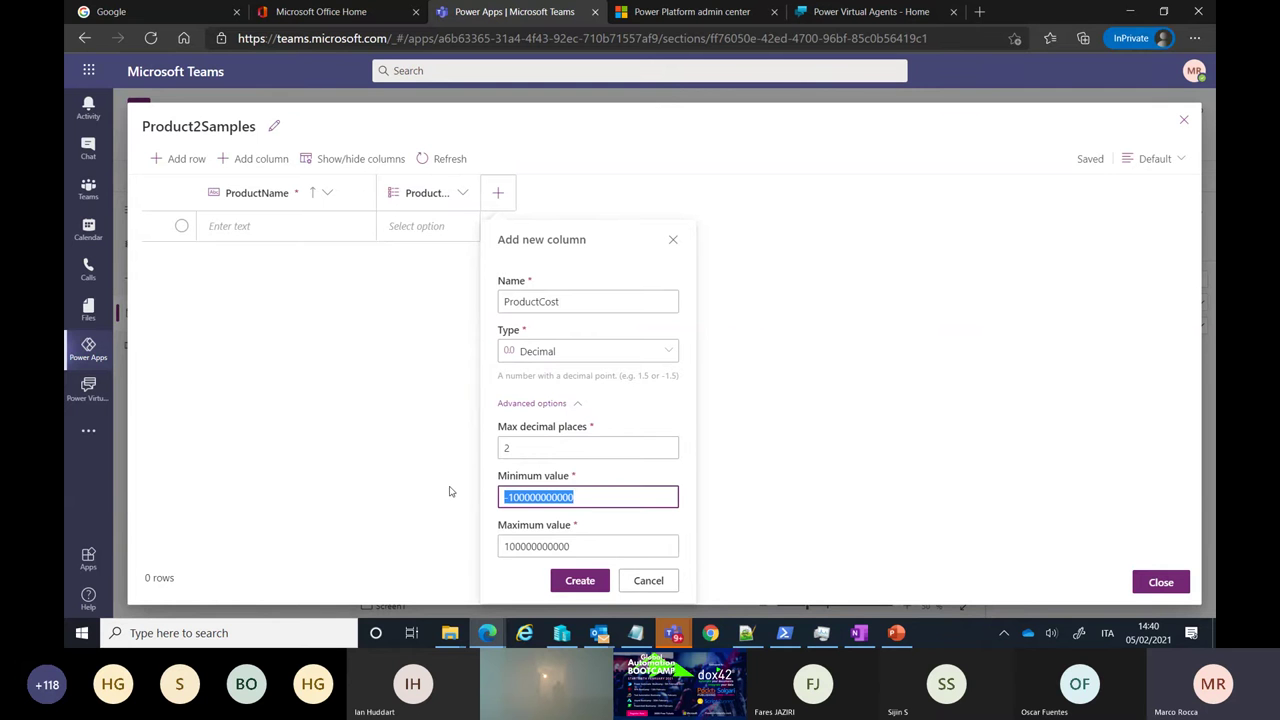
{"action": "type", "text": "0"}
{"action": "left_click_drag", "start_coordinate": [570, 546], "coordinate": [523, 547]}
{"action": "key", "text": "BackSpace"}
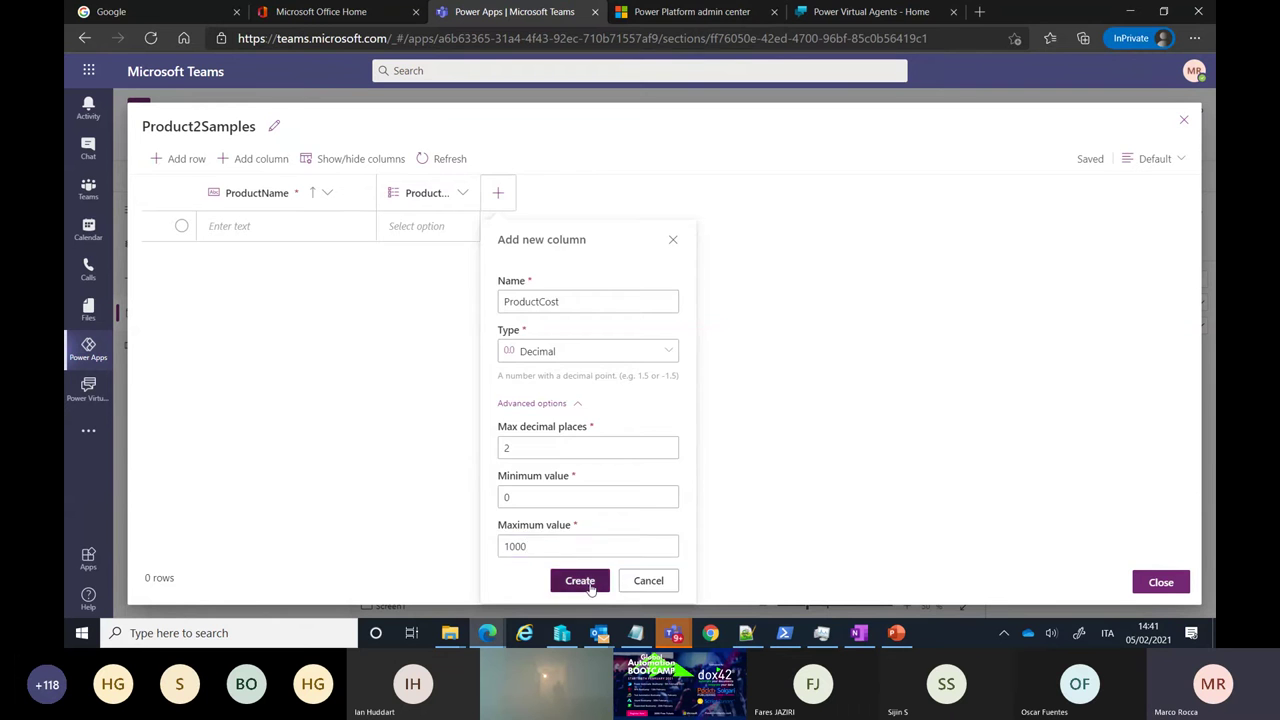
{"action": "left_click", "coordinate": [588, 584]}
- Close the Product2Samples table editor without adding another column
{"action": "left_click", "coordinate": [601, 192]}
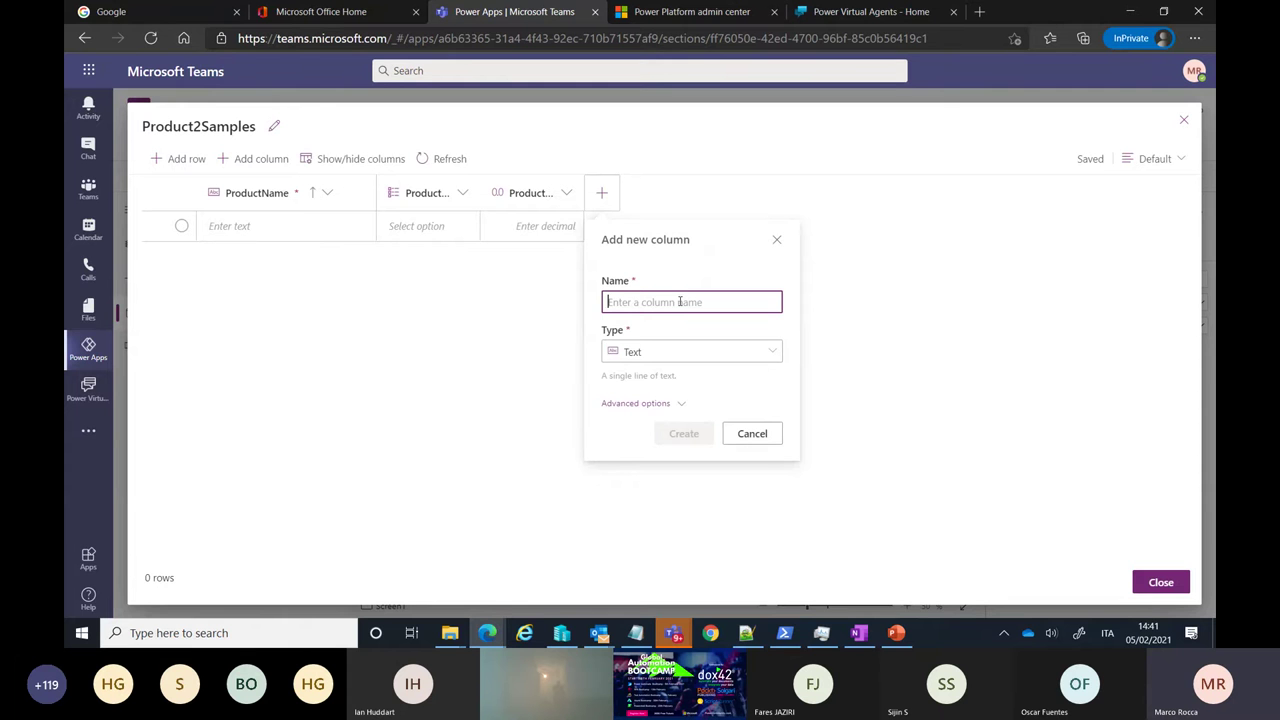
{"action": "left_click", "coordinate": [776, 240]}
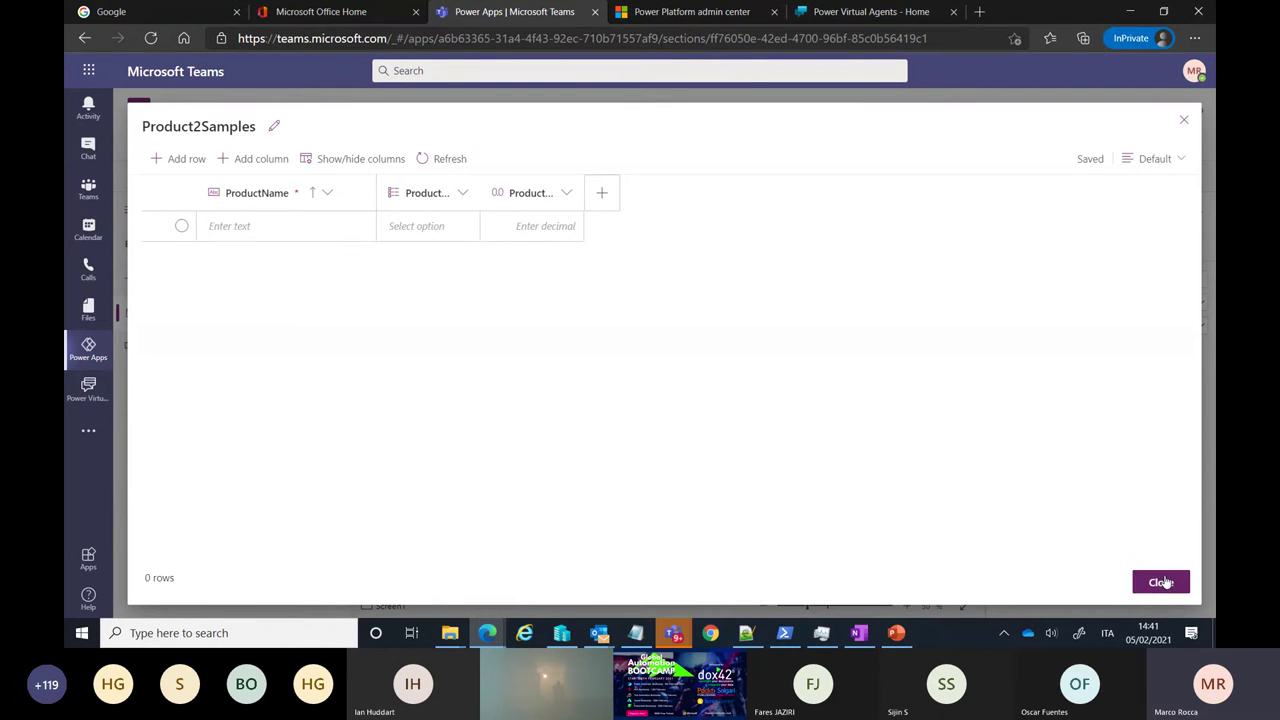
{"action": "left_click", "coordinate": [1162, 582]}
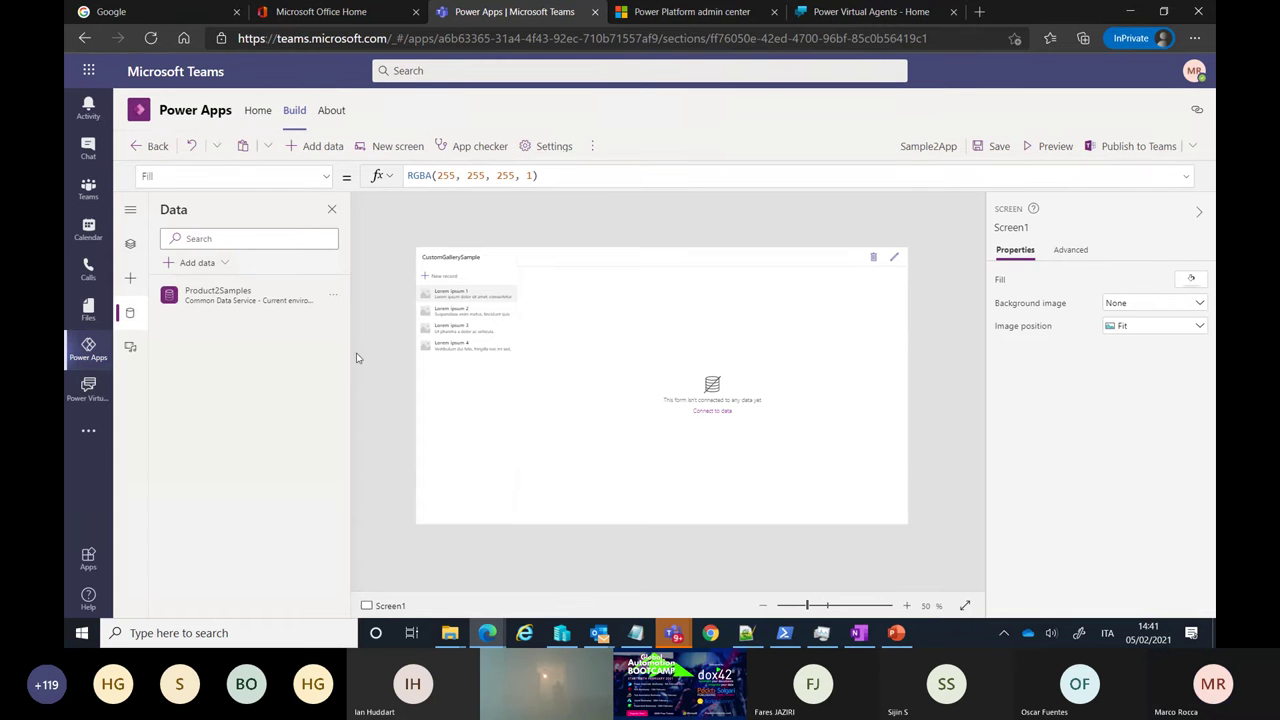
- Connect the screen's edit form to the Product2Samples table
{"action": "left_click", "coordinate": [132, 247]}
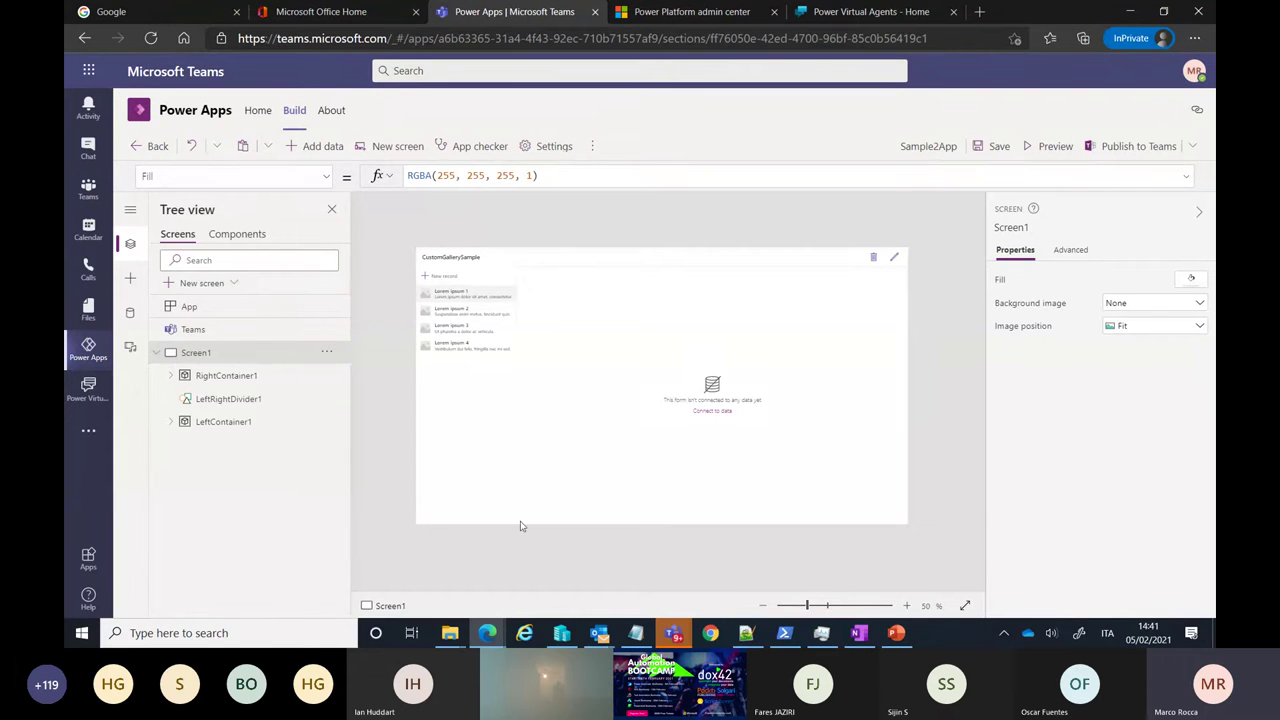
{"action": "left_click", "coordinate": [698, 413]}
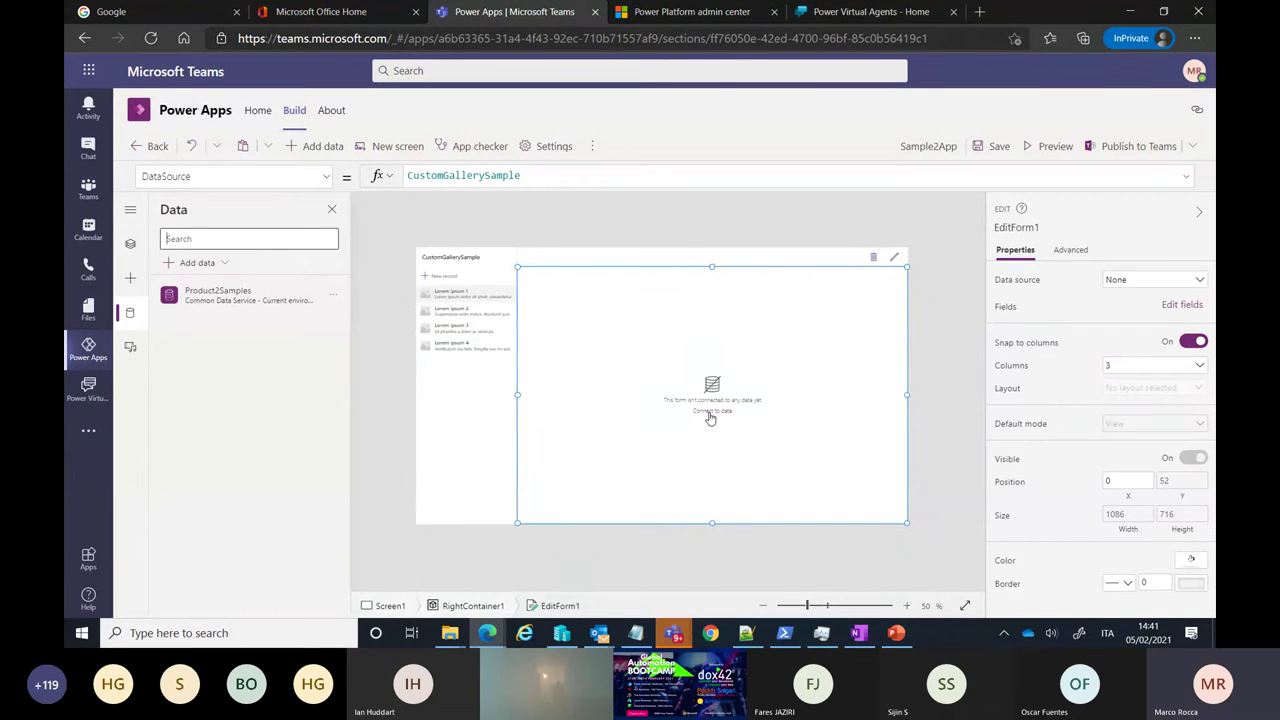
{"action": "left_click", "coordinate": [1153, 281]}
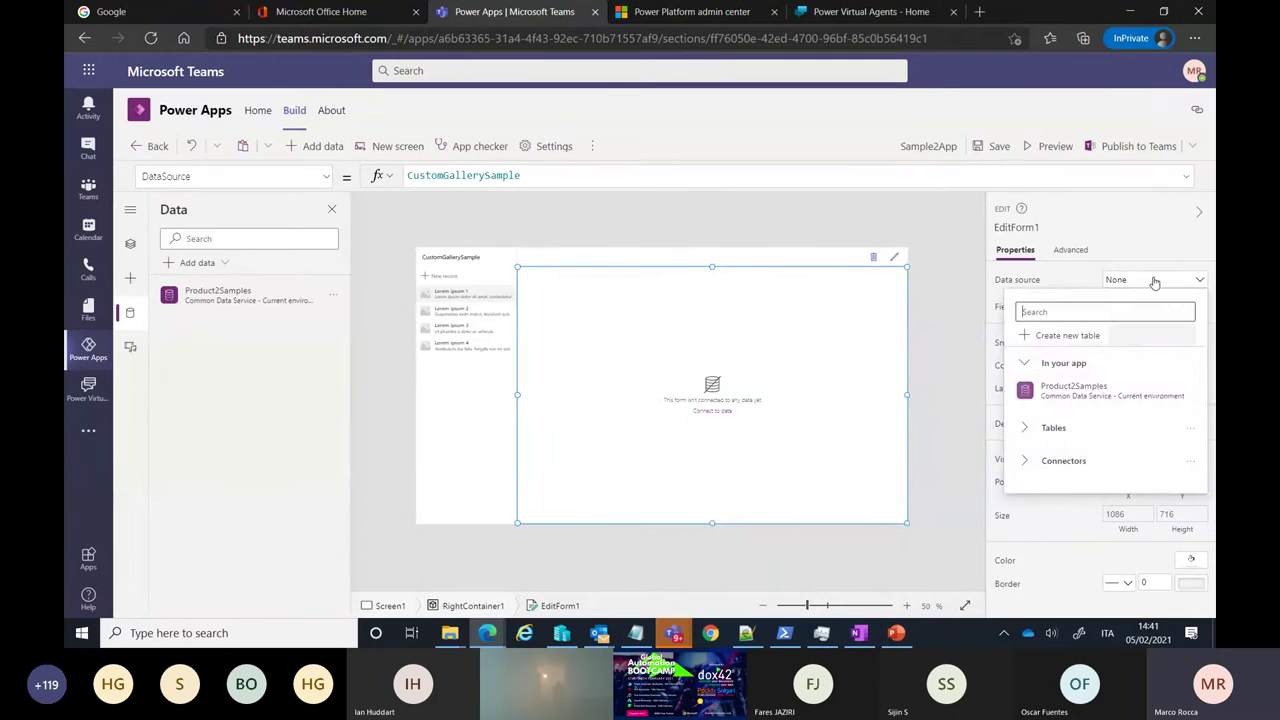
{"action": "left_click", "coordinate": [1088, 389]}
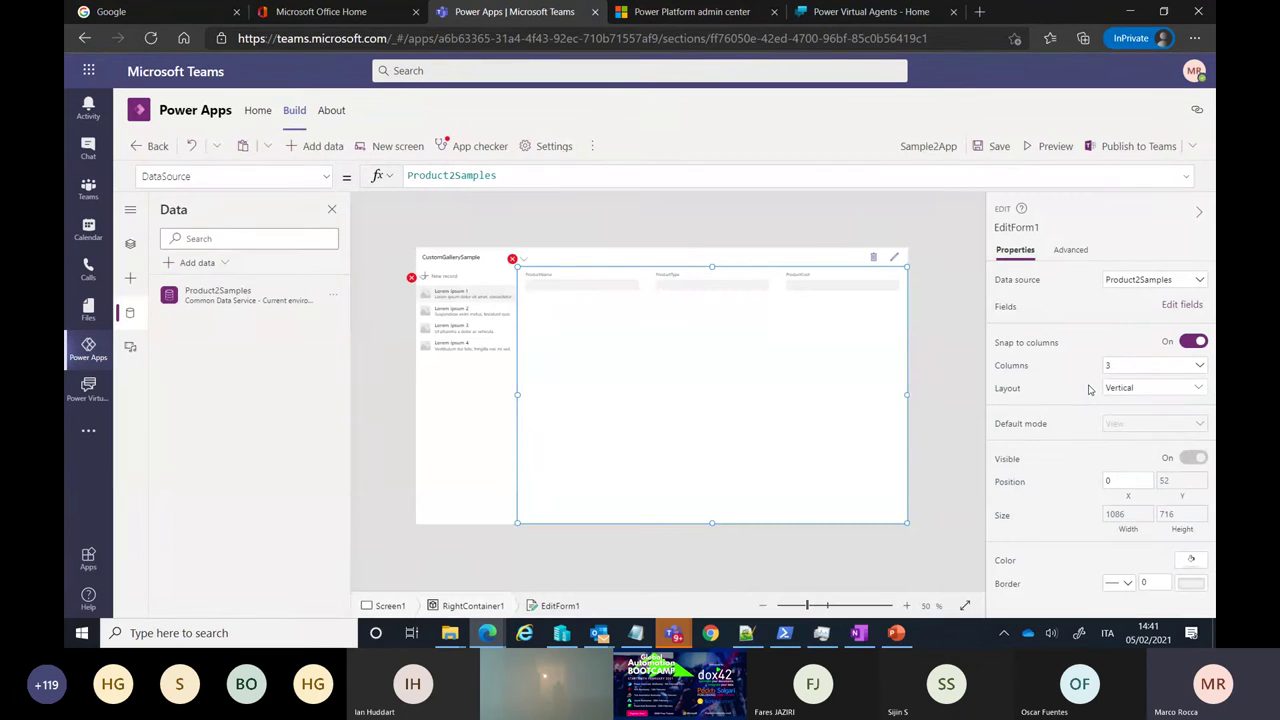
- Inspect the error in the edit form's Item formula and the controls inside the right container
{"action": "left_click", "coordinate": [522, 260]}
{"action": "left_click", "coordinate": [543, 278]}
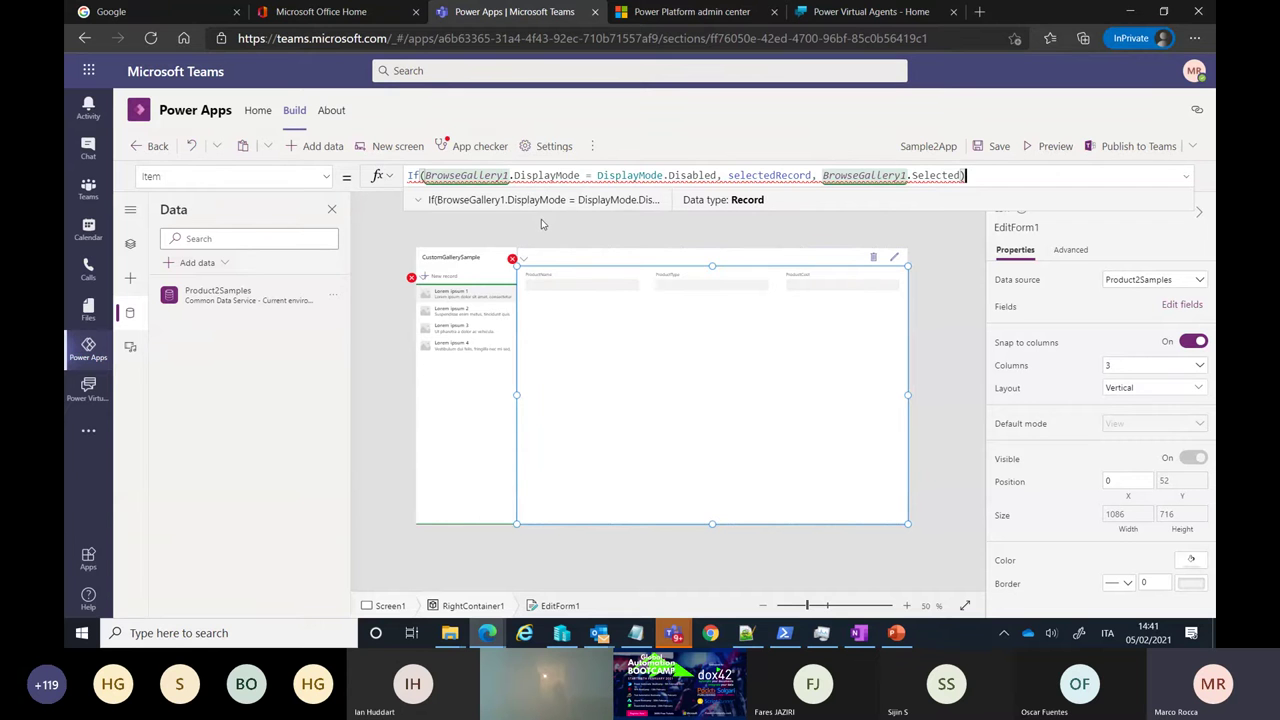
{"action": "left_click", "coordinate": [138, 251]}
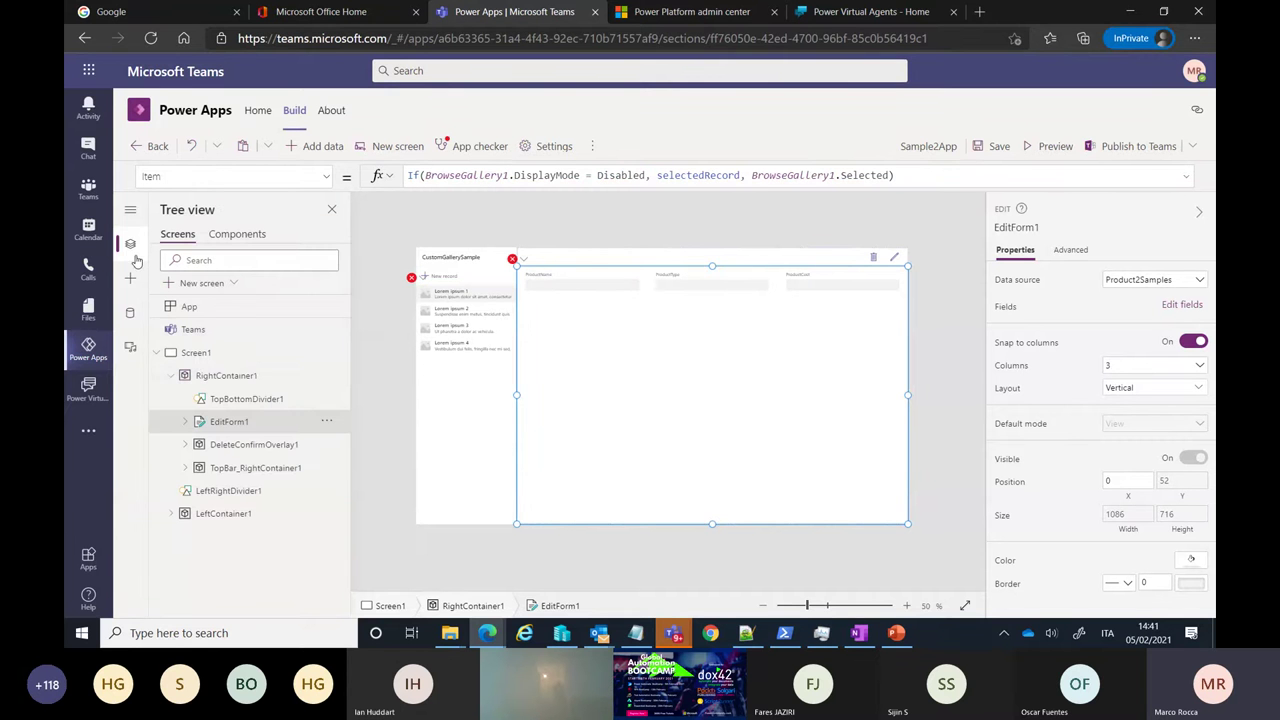
{"action": "left_click", "coordinate": [225, 400]}
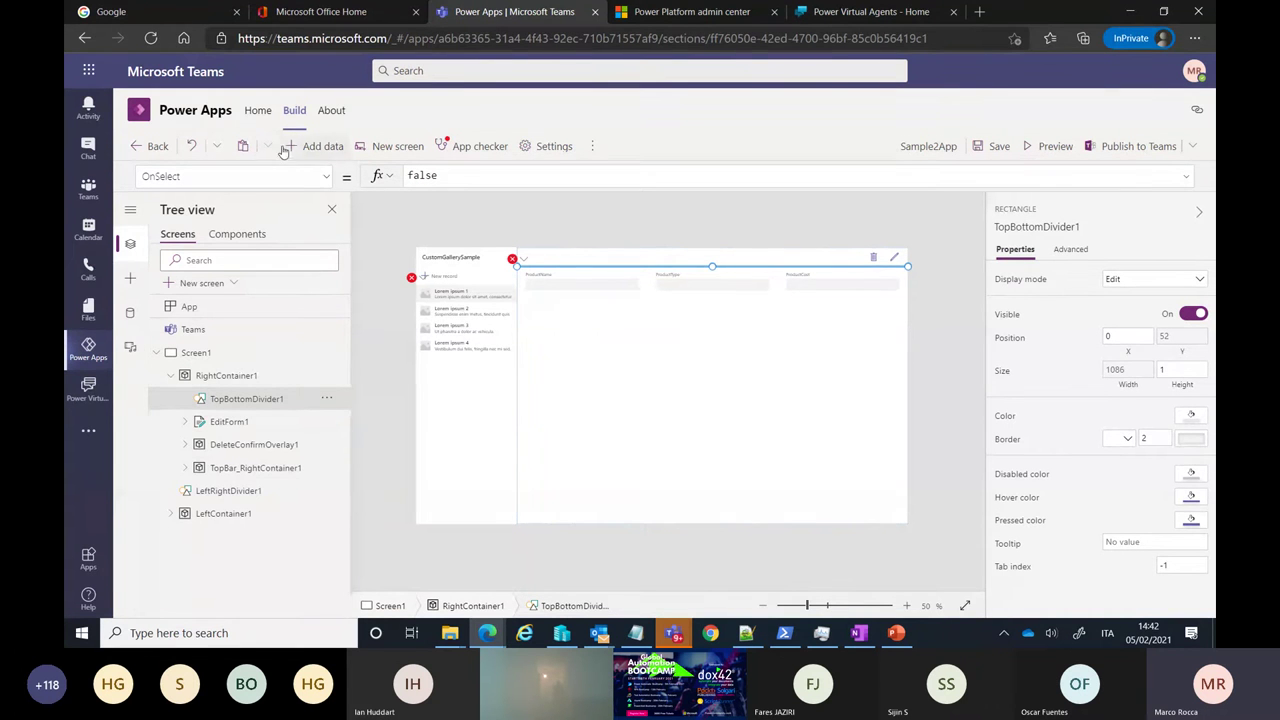
{"action": "left_click", "coordinate": [204, 258]}
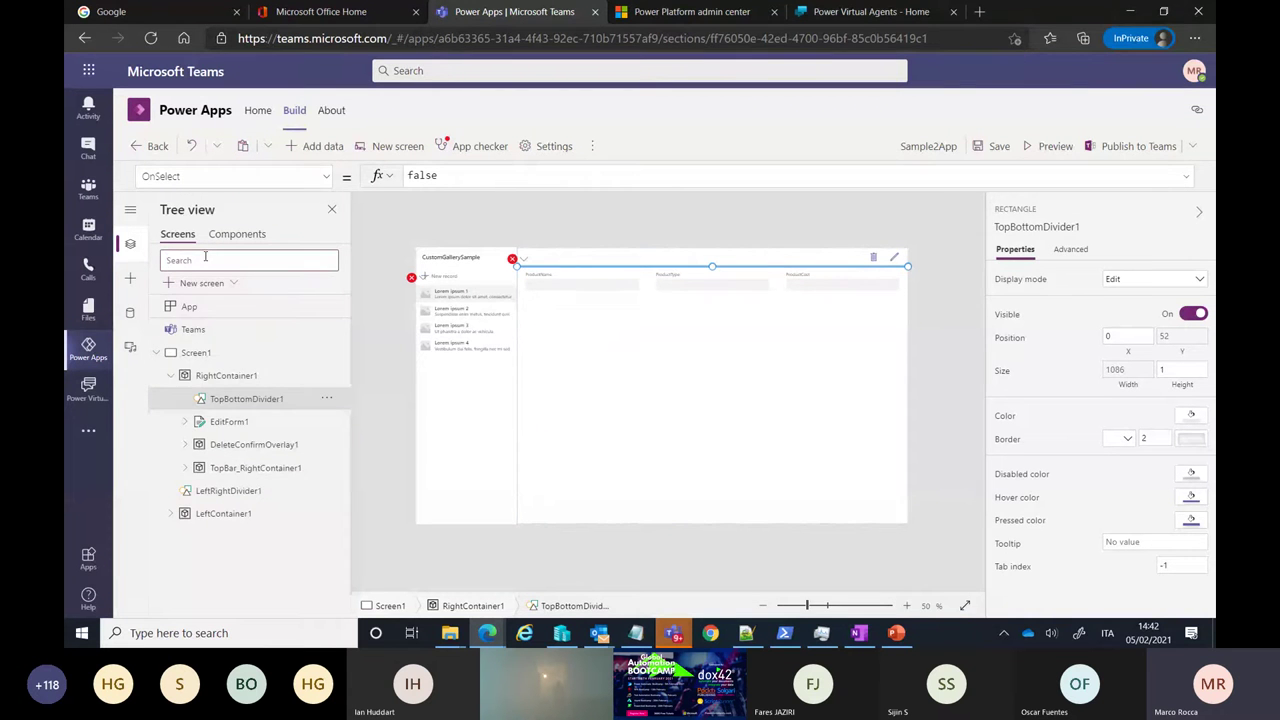
{"action": "type", "text": "lab"}
{"action": "key", "text": "BackSpace"}
{"action": "key", "text": "BackSpace"}
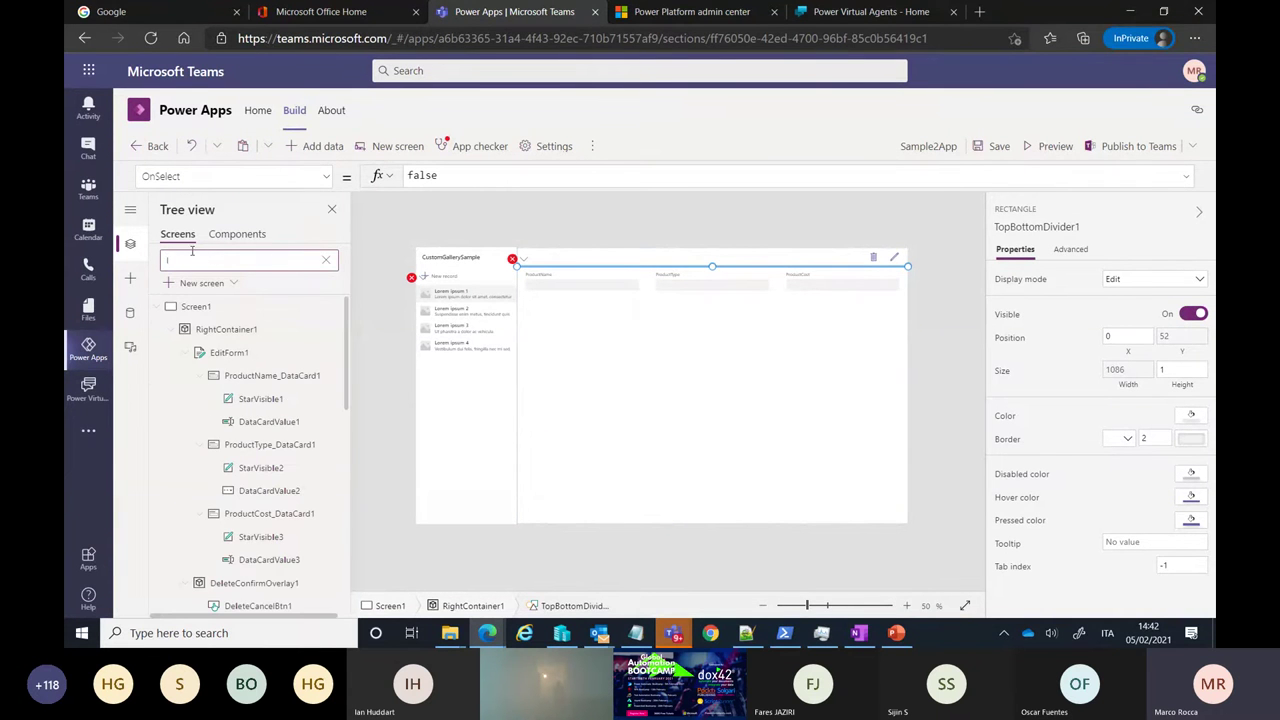
- Insert a label in the left container, in the empty area below the gallery records, at about Y 552
{"action": "left_click", "coordinate": [130, 282]}
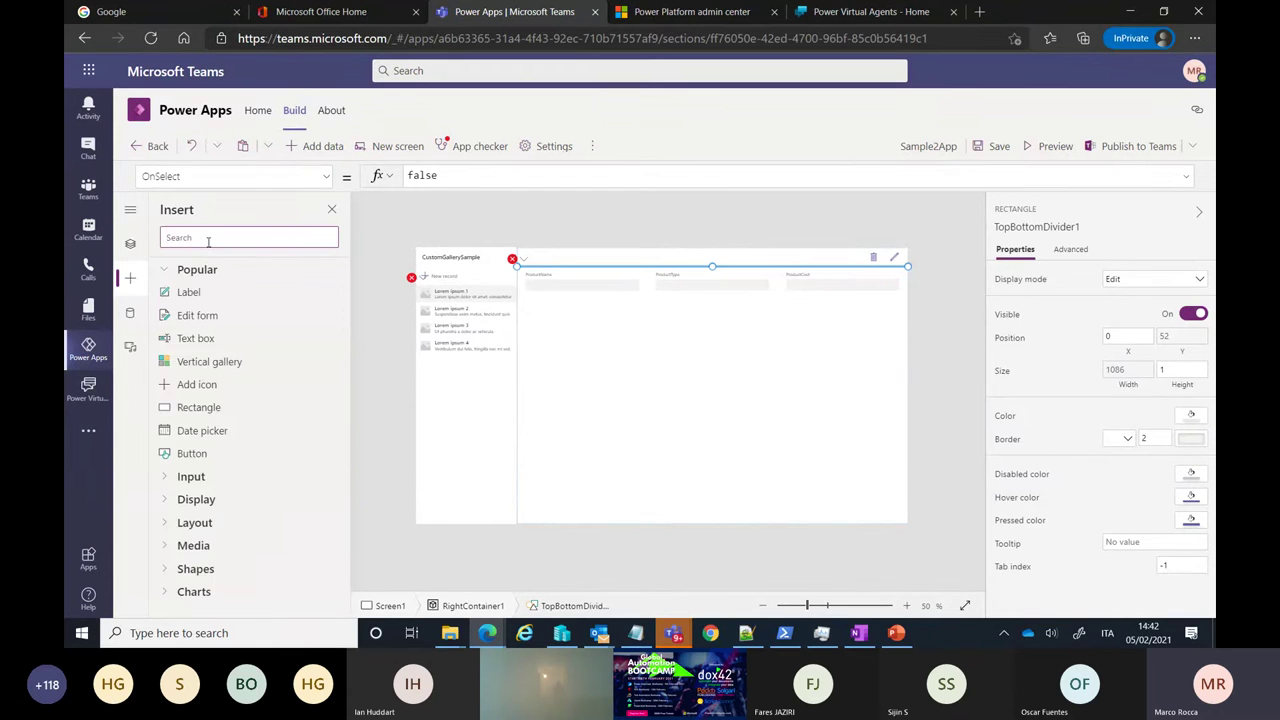
{"action": "type", "text": "label"}
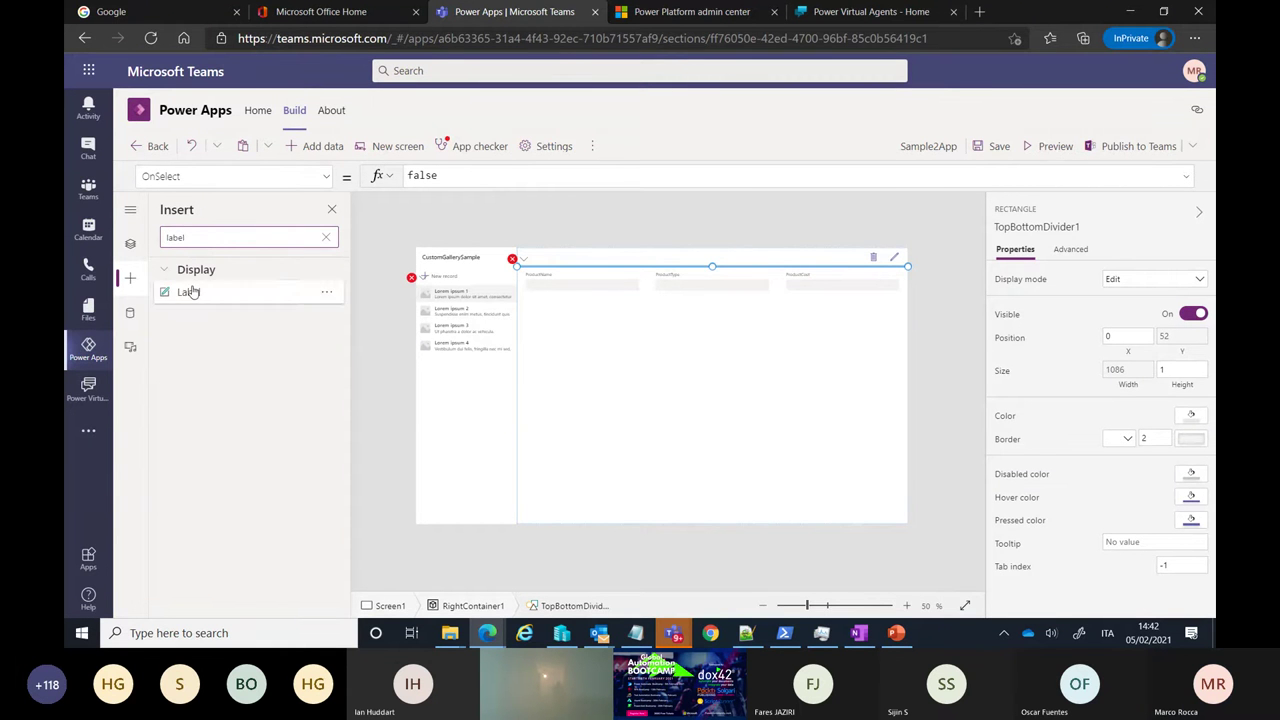
{"action": "left_click_drag", "start_coordinate": [186, 292], "coordinate": [452, 451]}
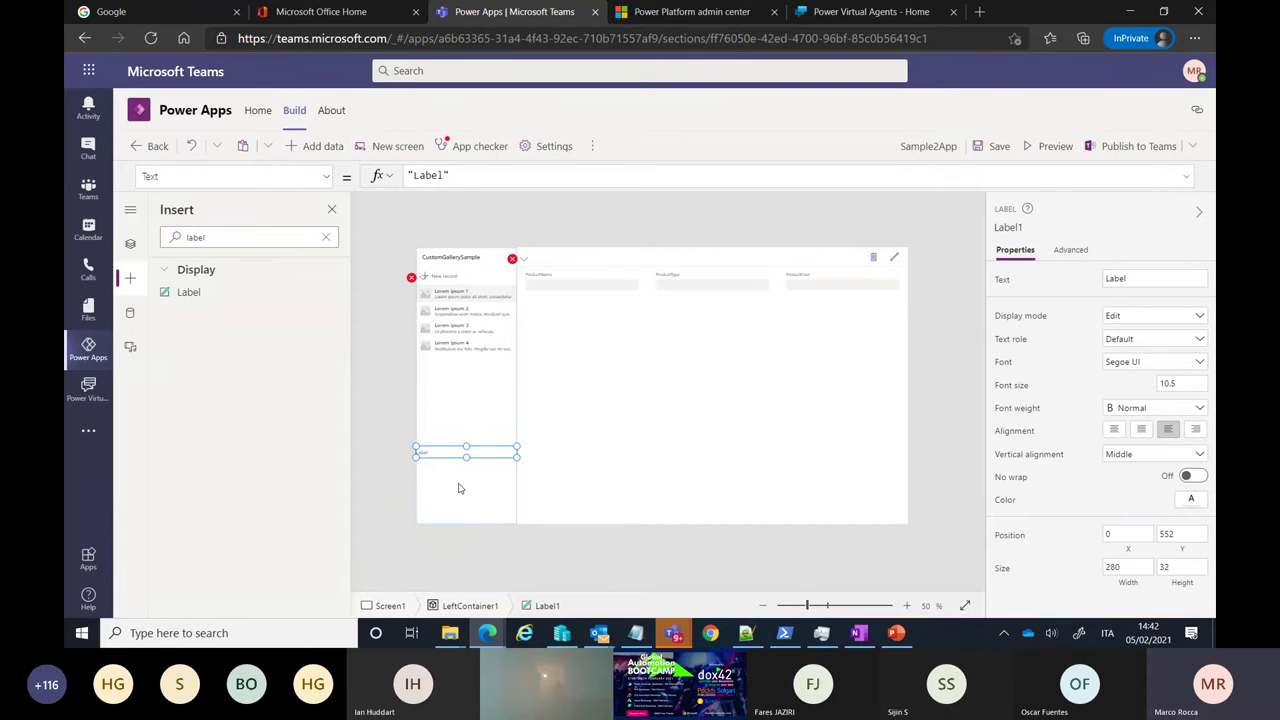
- Connect the browse gallery to the Product2Samples table as its data source
{"action": "left_click", "coordinate": [413, 279]}
{"action": "left_click", "coordinate": [462, 298]}
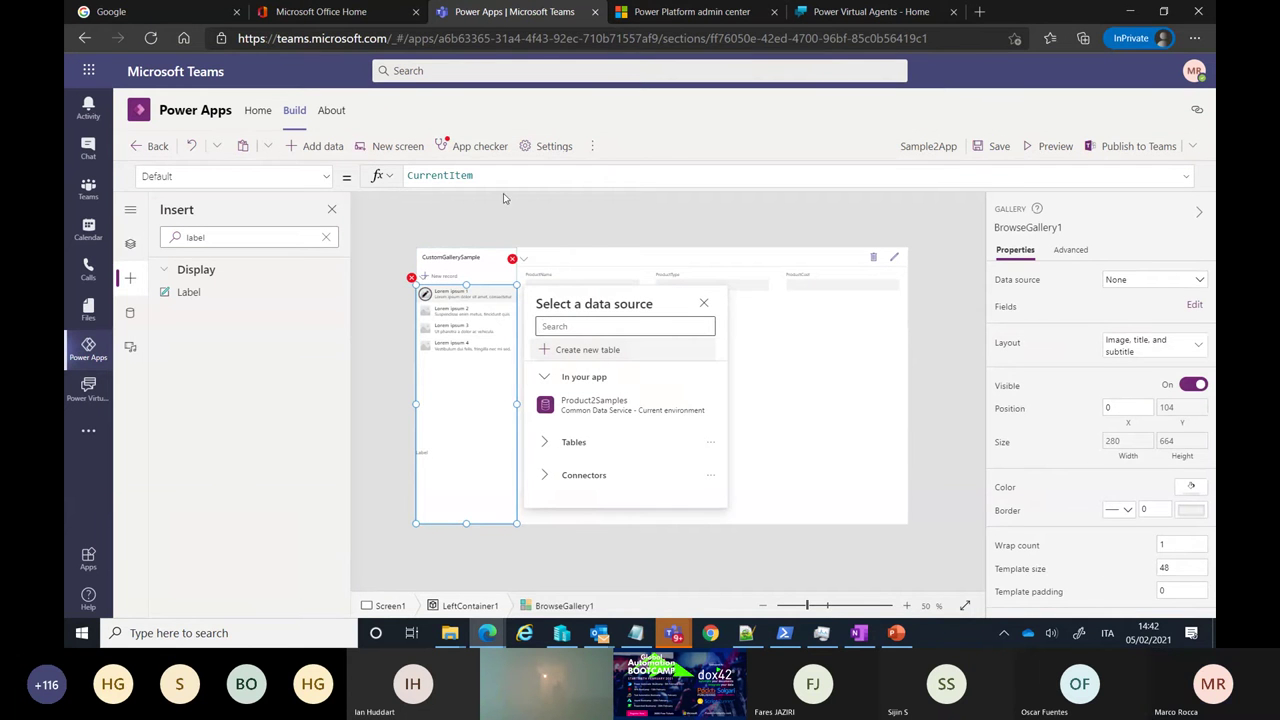
{"action": "left_click", "coordinate": [595, 410]}
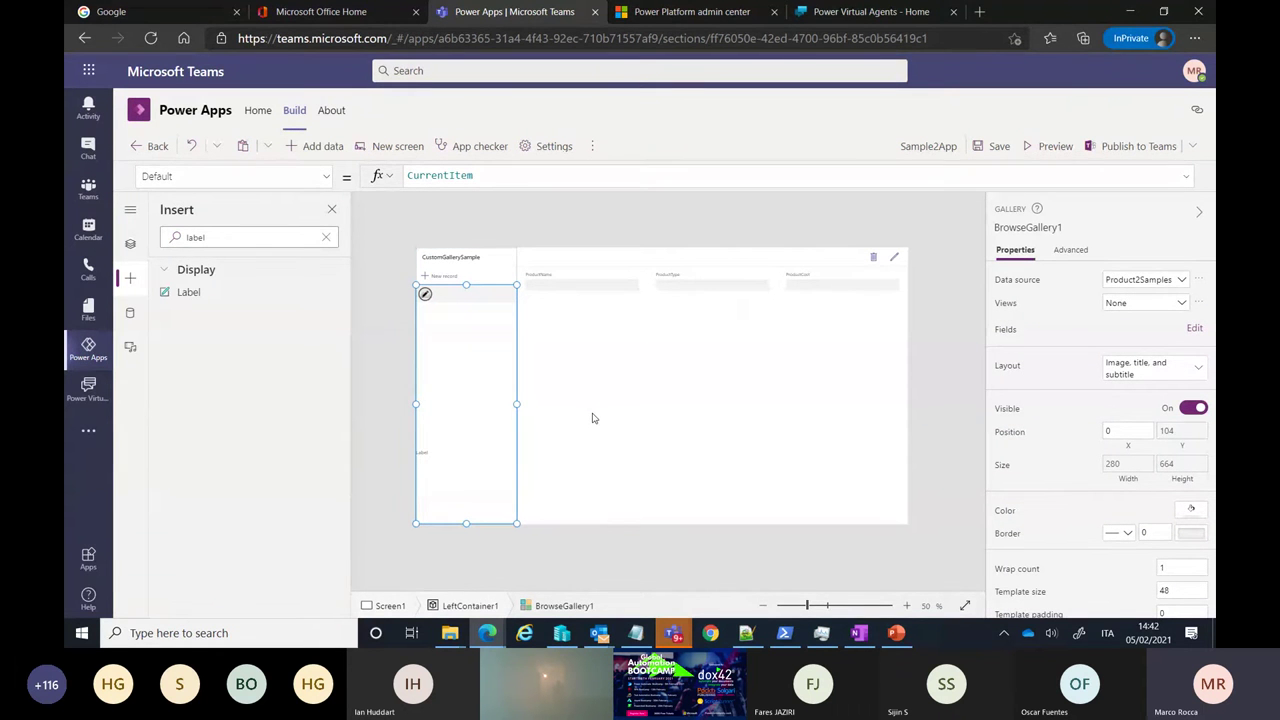
{"action": "left_click", "coordinate": [613, 349]}
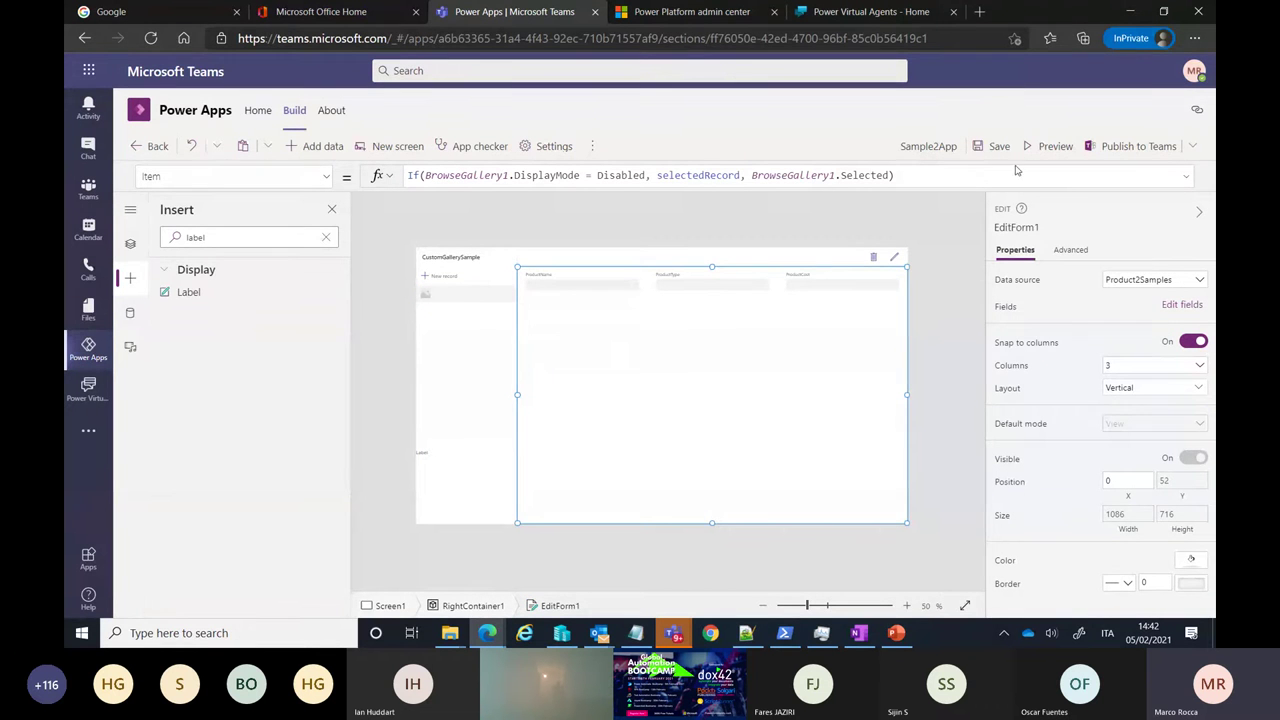
- Preview the app and start a new record named HDD Drive with the product type Hardware
{"action": "left_click", "coordinate": [1062, 150]}
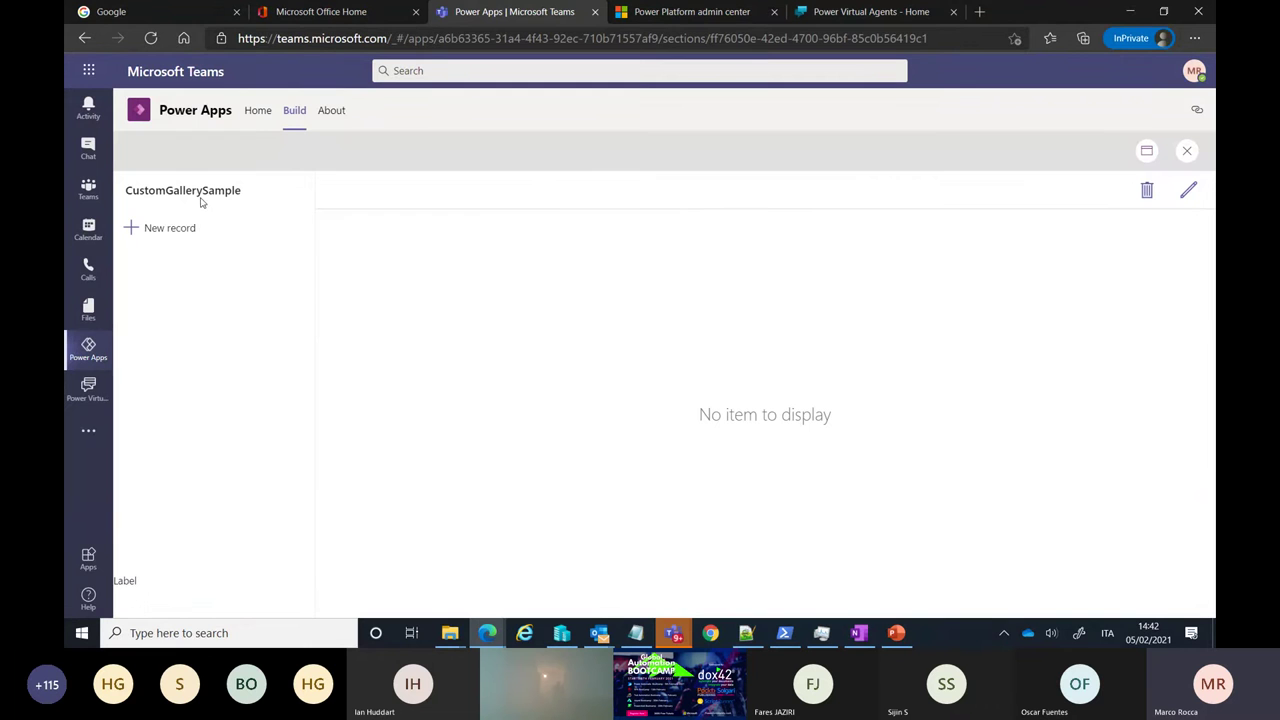
{"action": "left_click", "coordinate": [135, 228]}
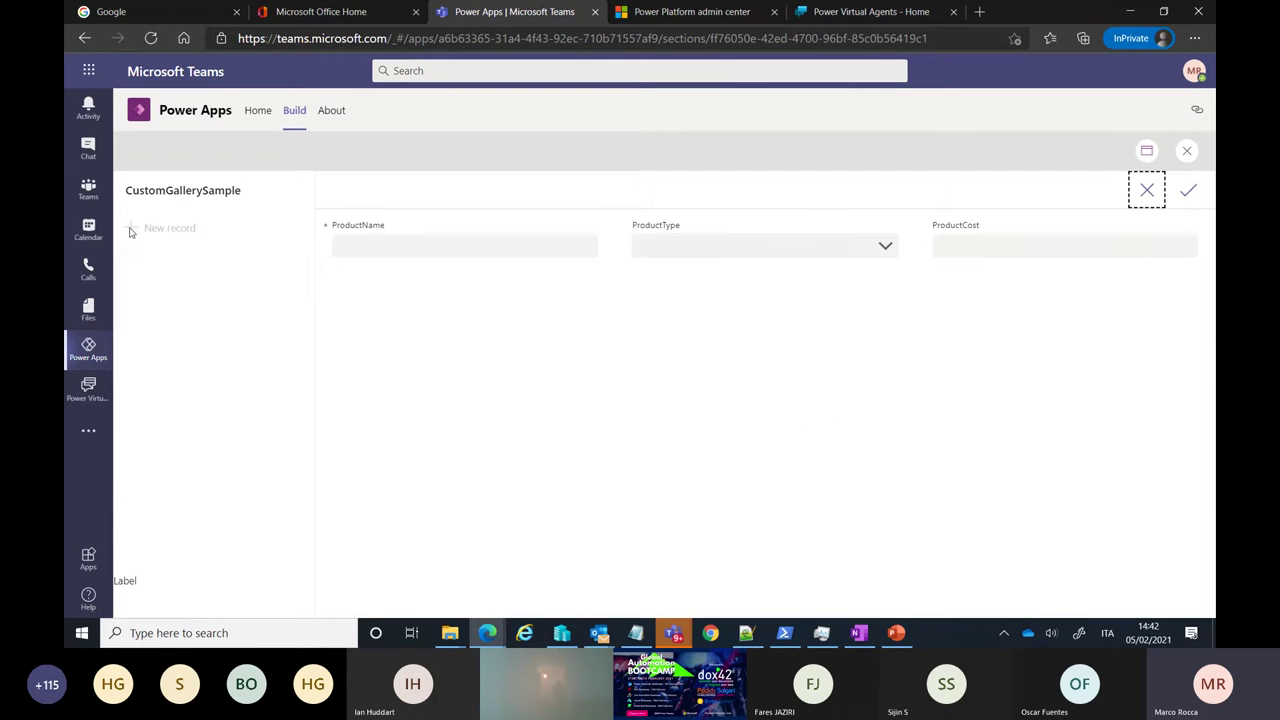
{"action": "left_click", "coordinate": [382, 248]}
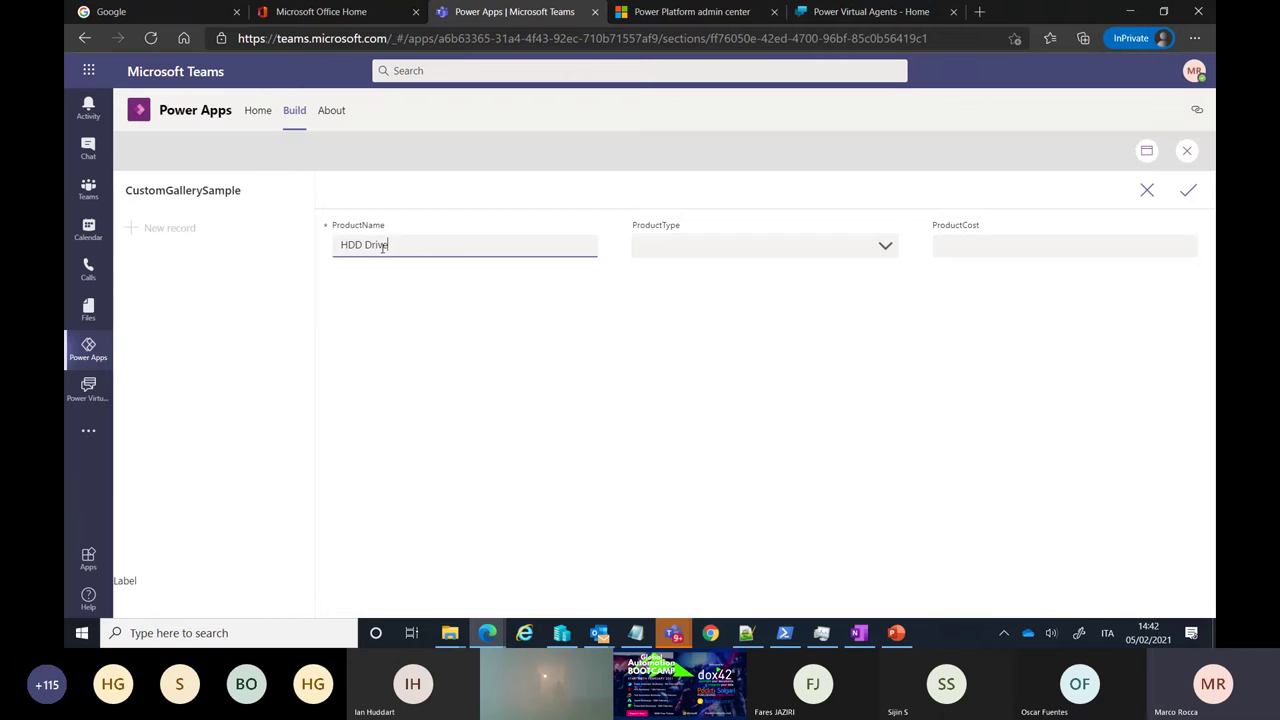
{"action": "left_click", "coordinate": [700, 256]}
{"action": "left_click", "coordinate": [699, 259]}
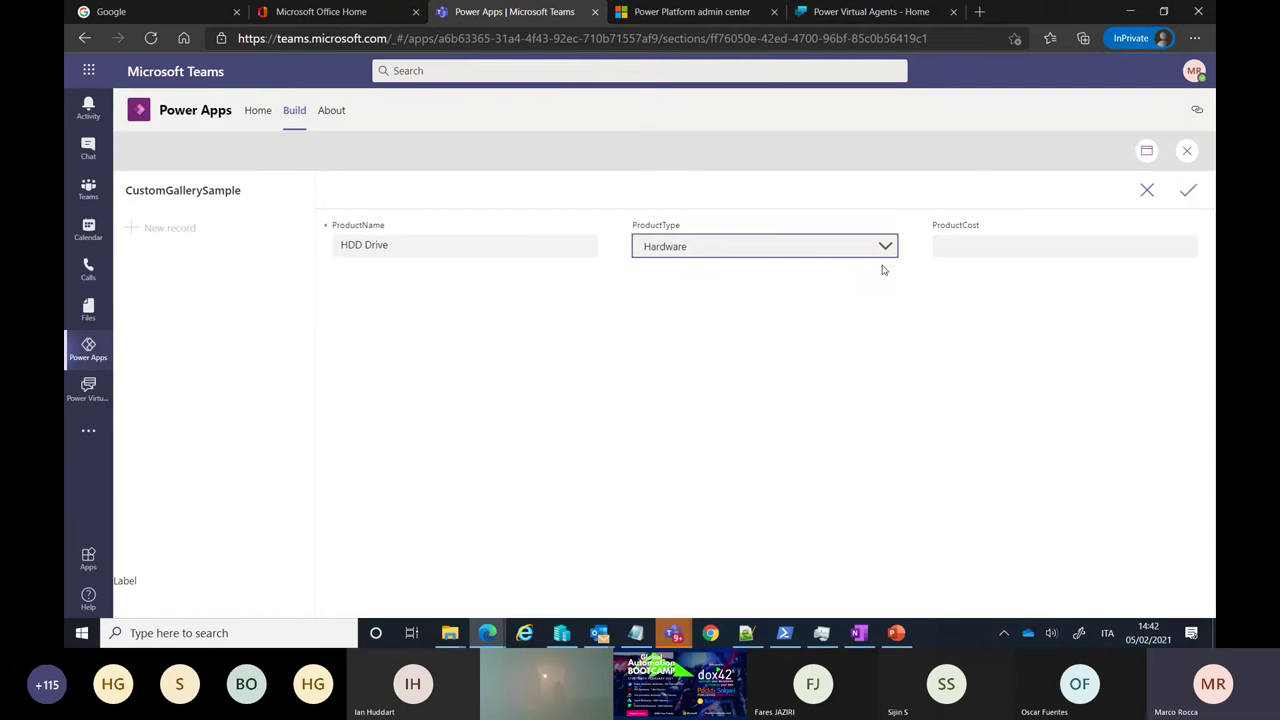
- Save the new record with a product cost of 25 and close the preview
{"action": "left_click", "coordinate": [970, 243]}
{"action": "type", "text": "25"}
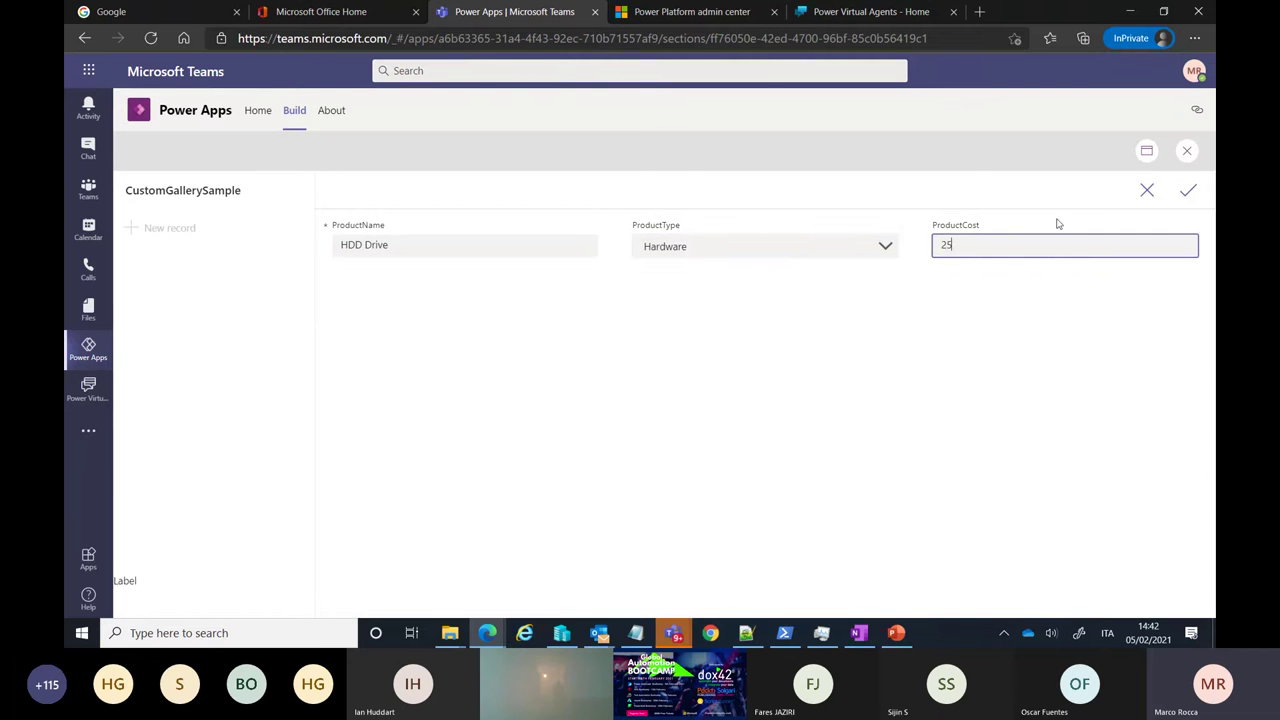
{"action": "left_click", "coordinate": [1187, 191]}
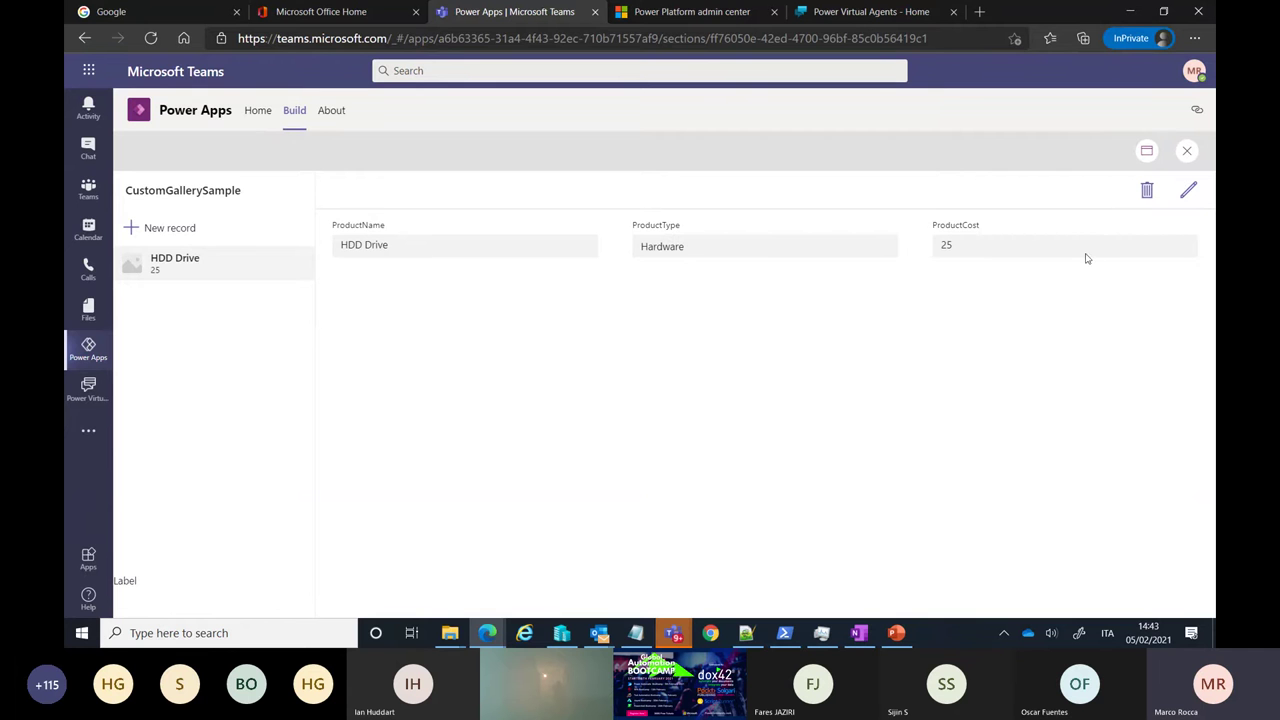
{"action": "left_click", "coordinate": [1189, 155]}
{"action": "left_click", "coordinate": [786, 423]}
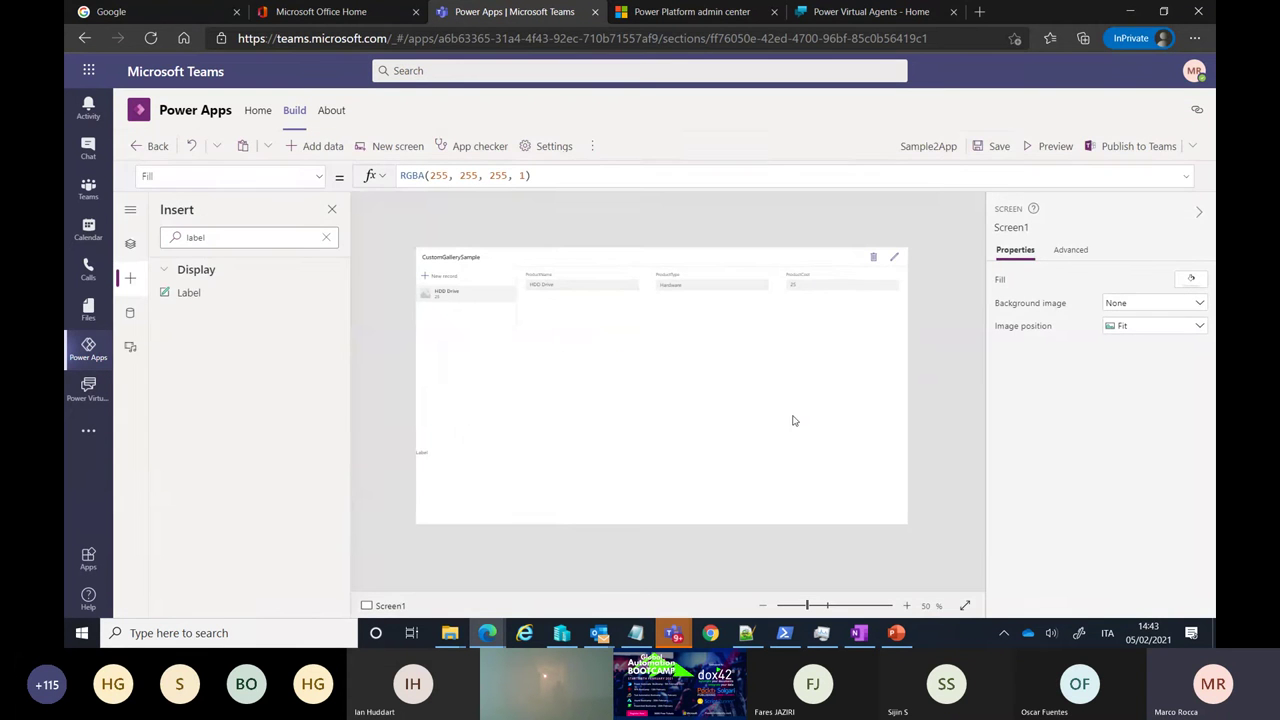
- Save Sample2App and publish it to Teams as a tab in the General channel
{"action": "left_click", "coordinate": [997, 148]}
{"action": "left_click", "coordinate": [1146, 149]}
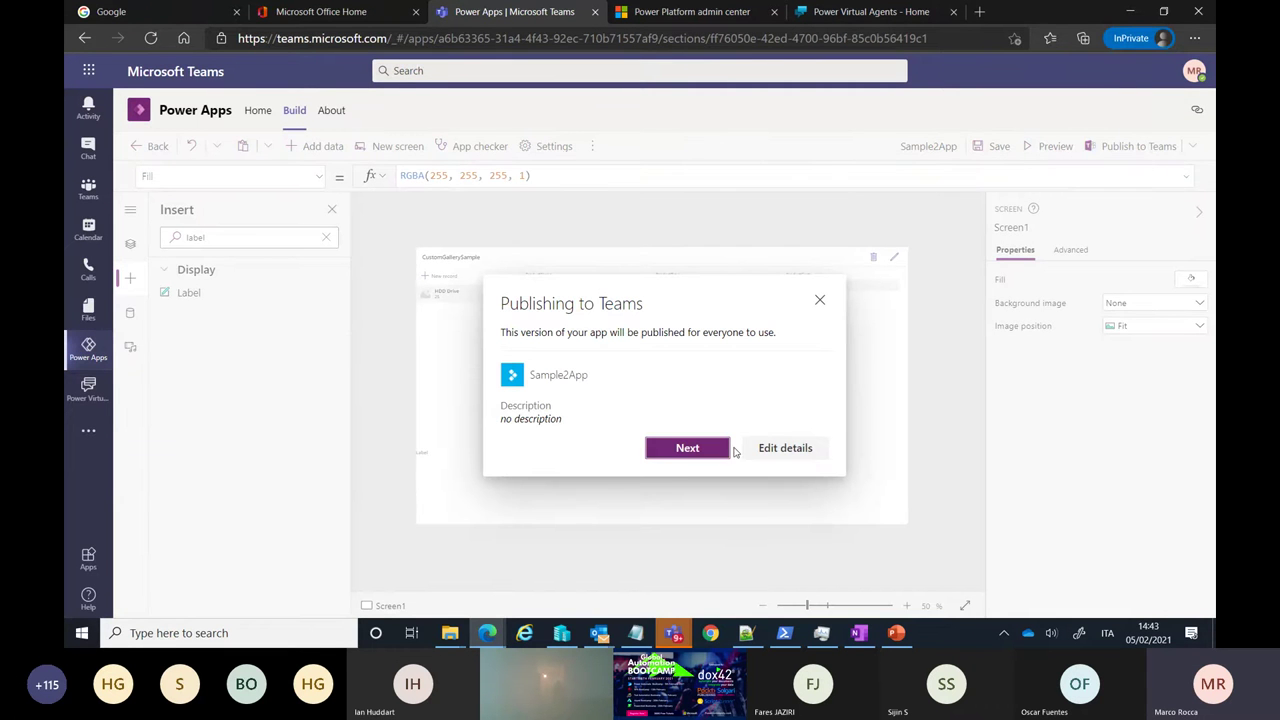
{"action": "left_click", "coordinate": [688, 448]}
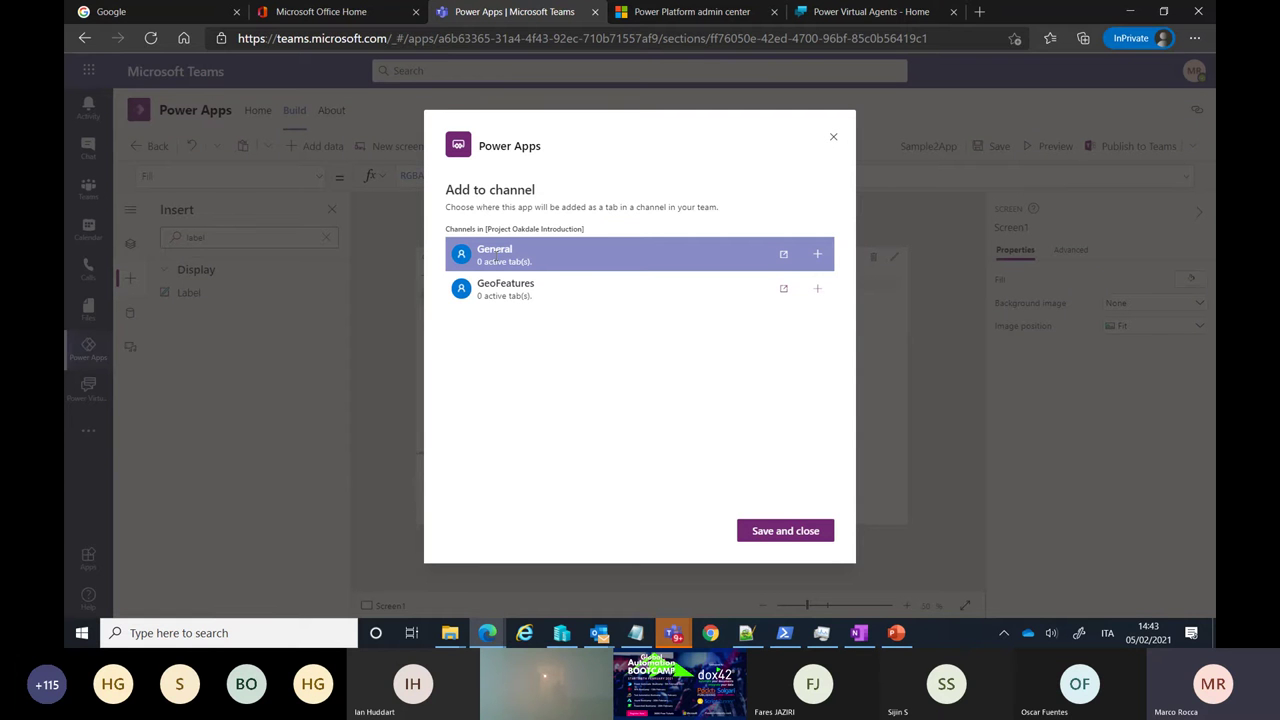
{"action": "left_click", "coordinate": [815, 258]}
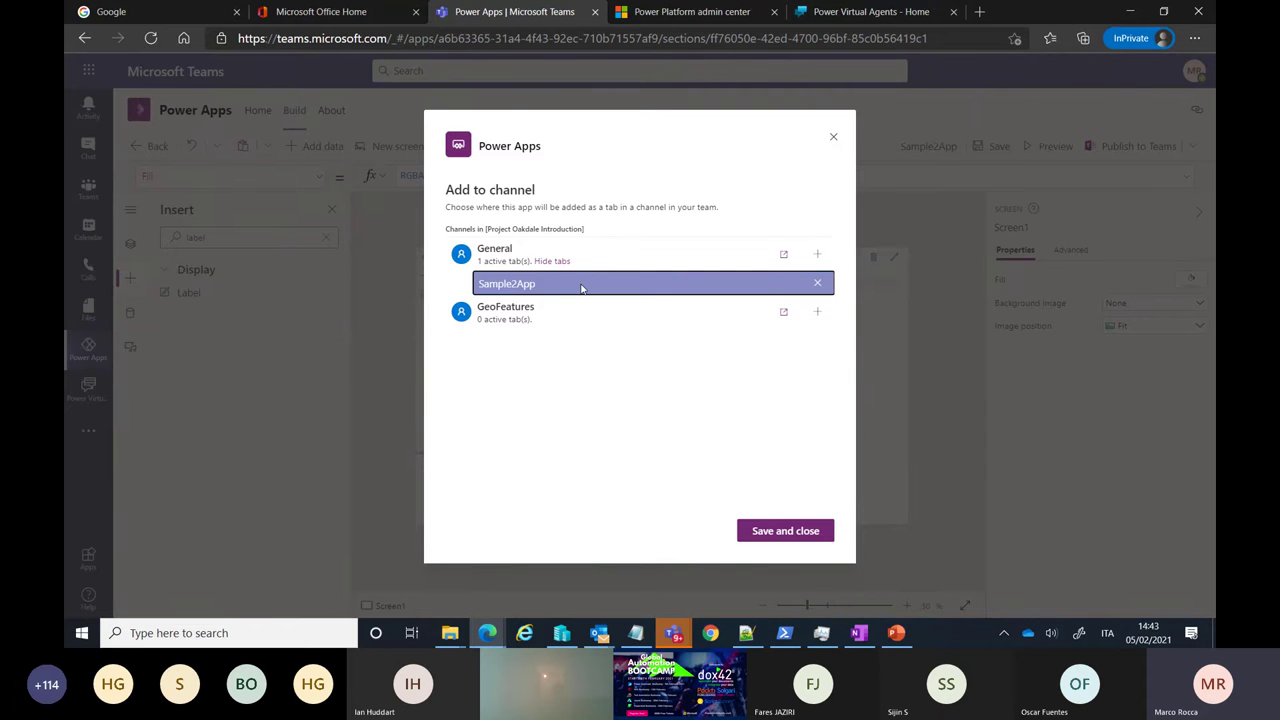
{"action": "left_click", "coordinate": [780, 534]}
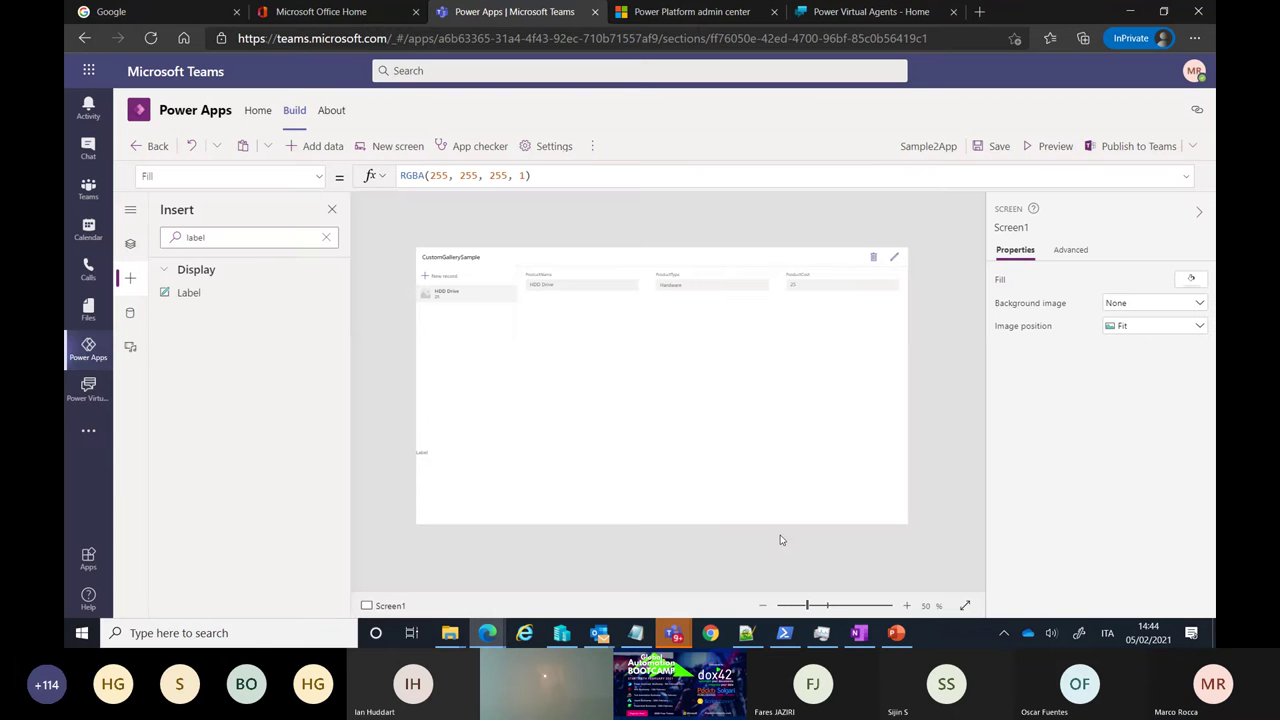
- Open the published Sample2App tab in the General channel to check the app running in Teams
{"action": "left_click", "coordinate": [84, 192]}
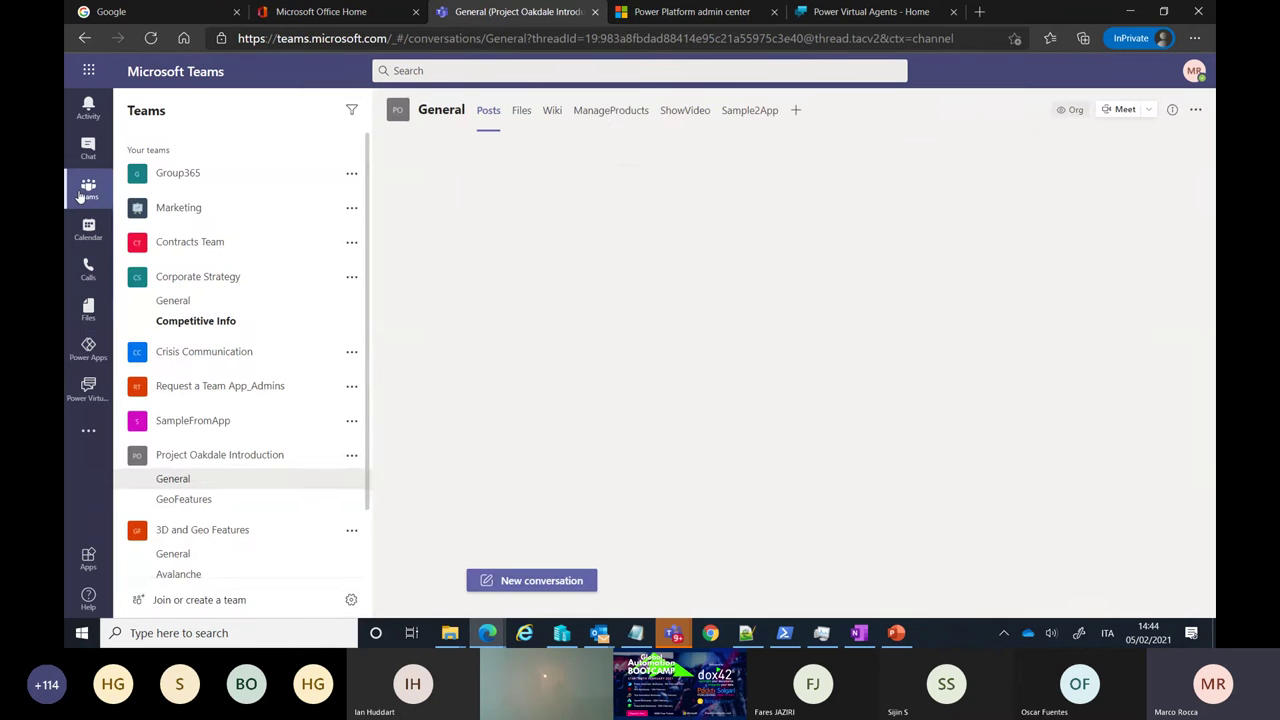
{"action": "left_click", "coordinate": [750, 111]}
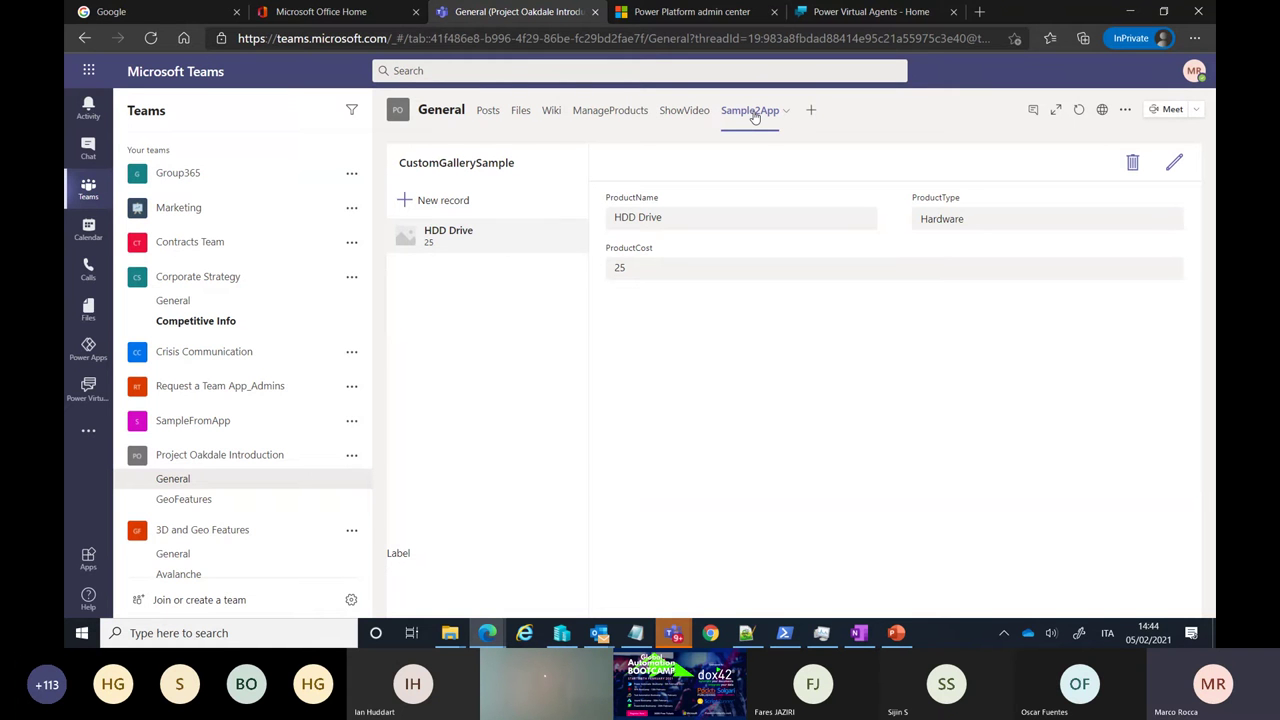
- Close the Teams browser tab and reopen Teams from the Office home page to return to Power Apps
{"action": "left_click", "coordinate": [88, 350]}
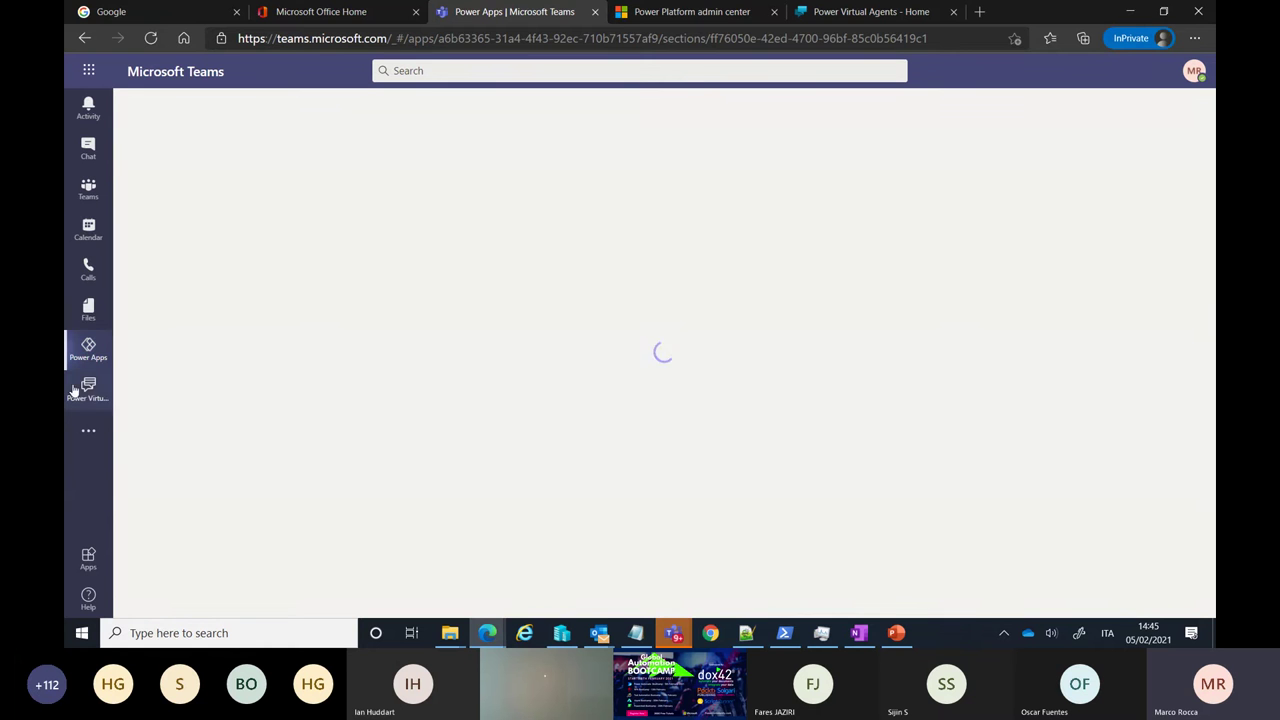
{"action": "left_click", "coordinate": [88, 187]}
{"action": "left_click", "coordinate": [88, 347]}
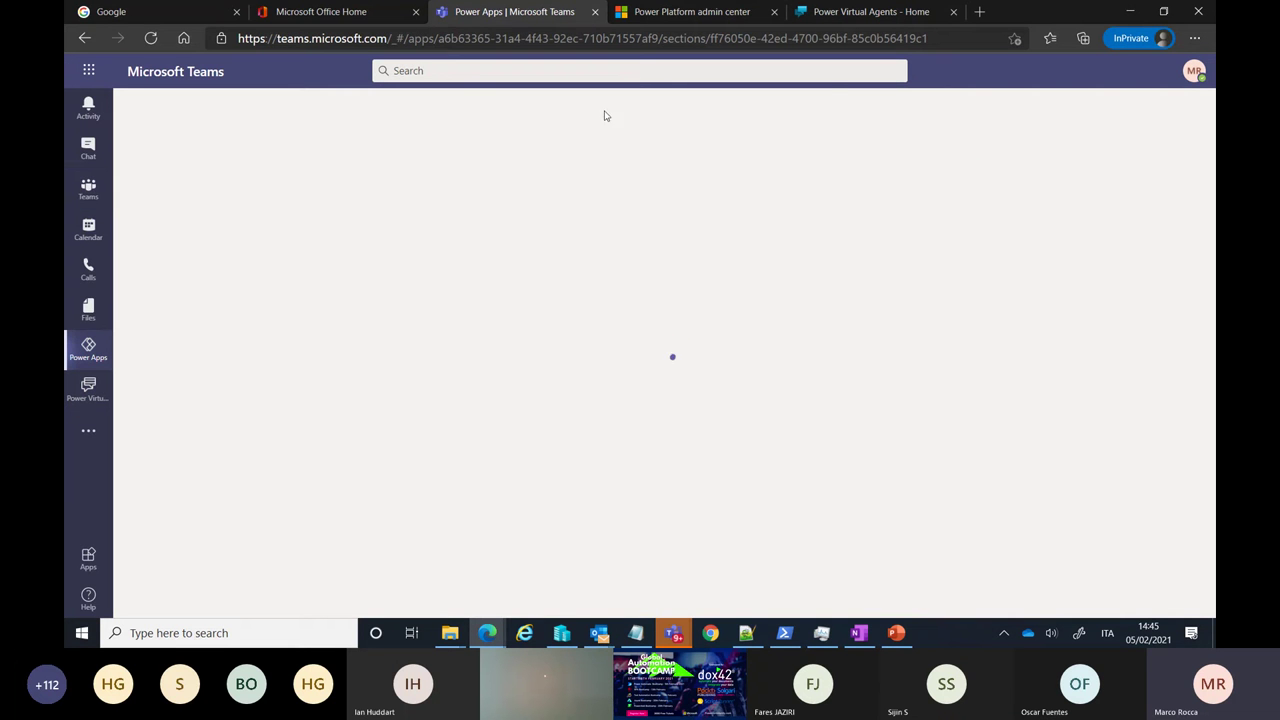
{"action": "left_click", "coordinate": [596, 12]}
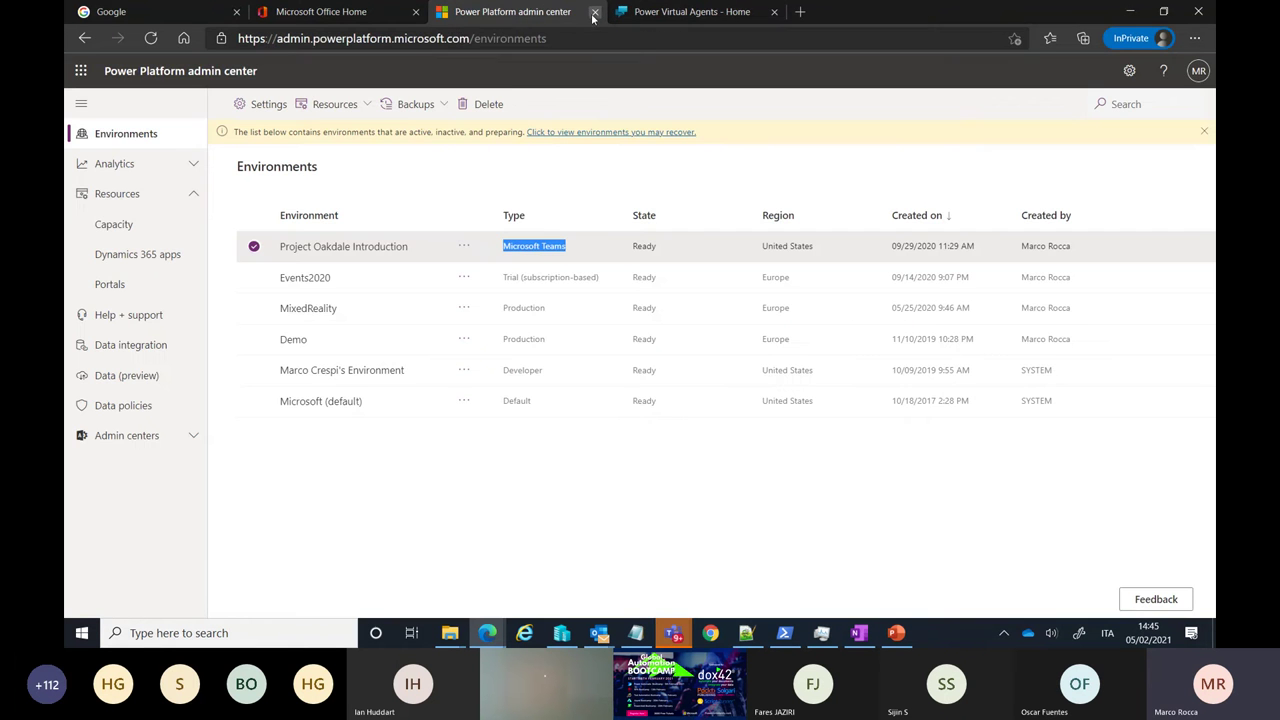
{"action": "left_click", "coordinate": [320, 12]}
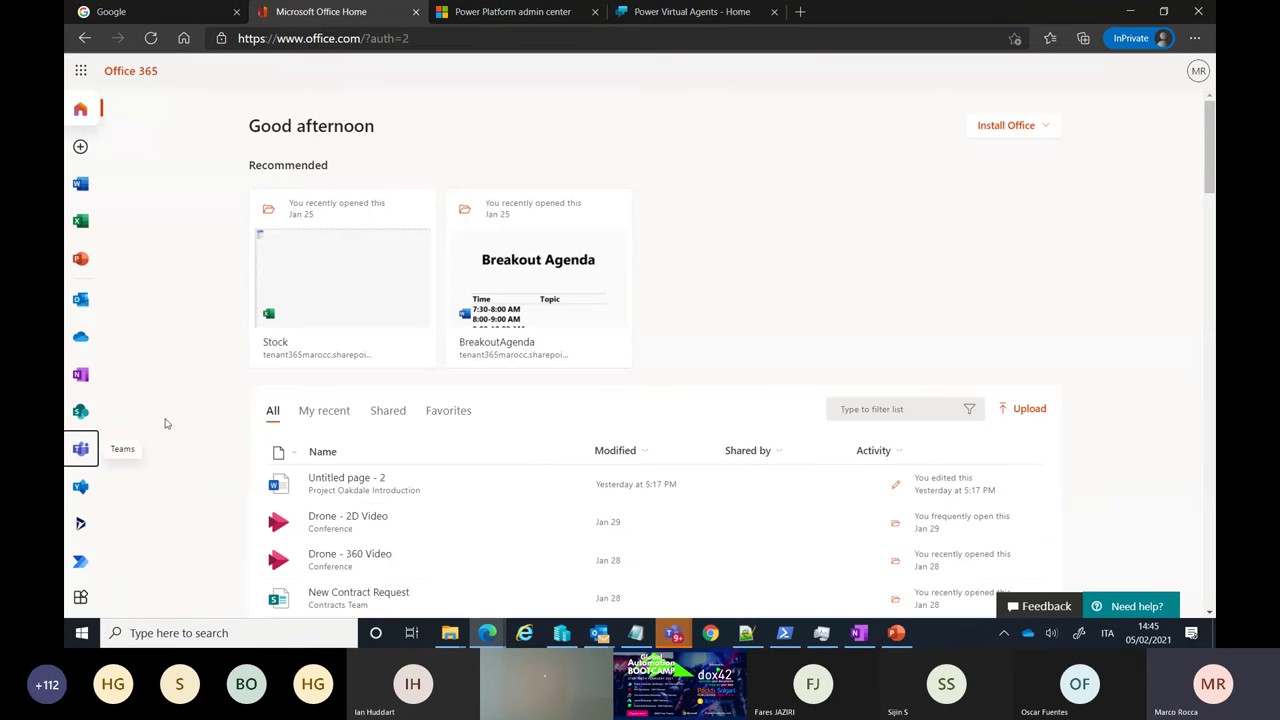
{"action": "left_click", "coordinate": [73, 454]}
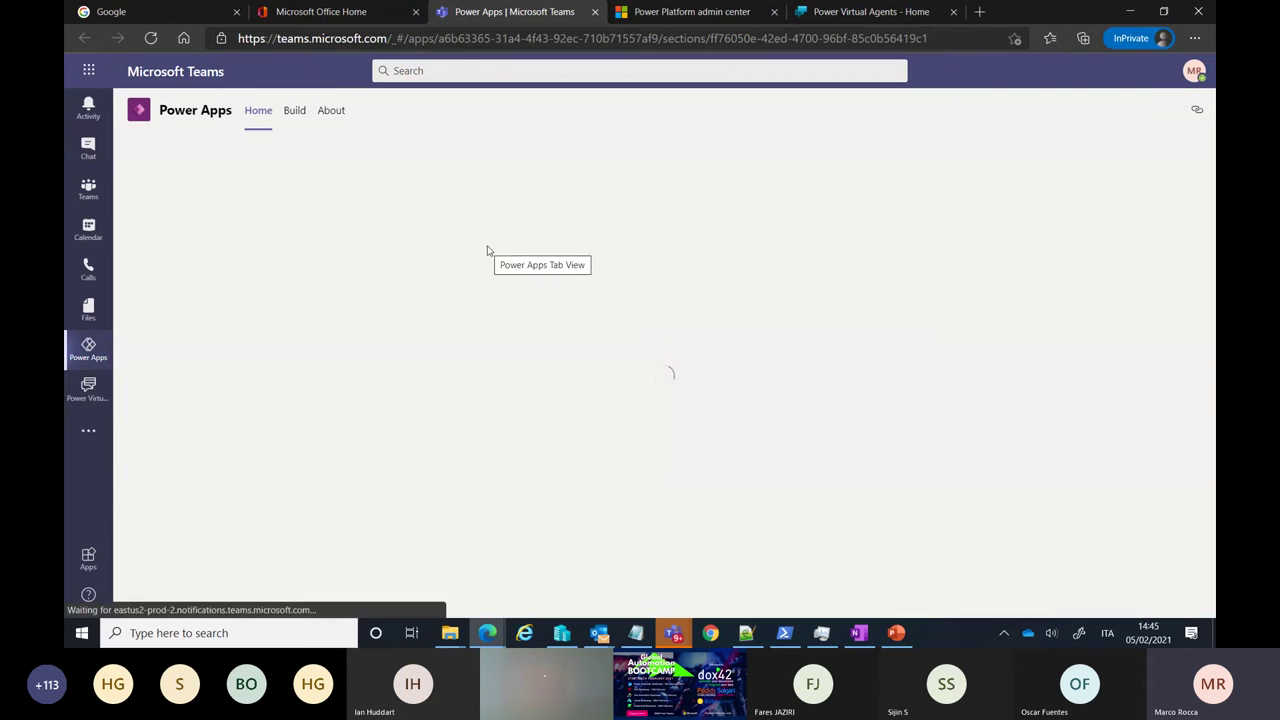
- List everything built for the Project Oakdale Introduction team and look through its apps, chatbots and cloud flows
{"action": "left_click", "coordinate": [298, 113]}
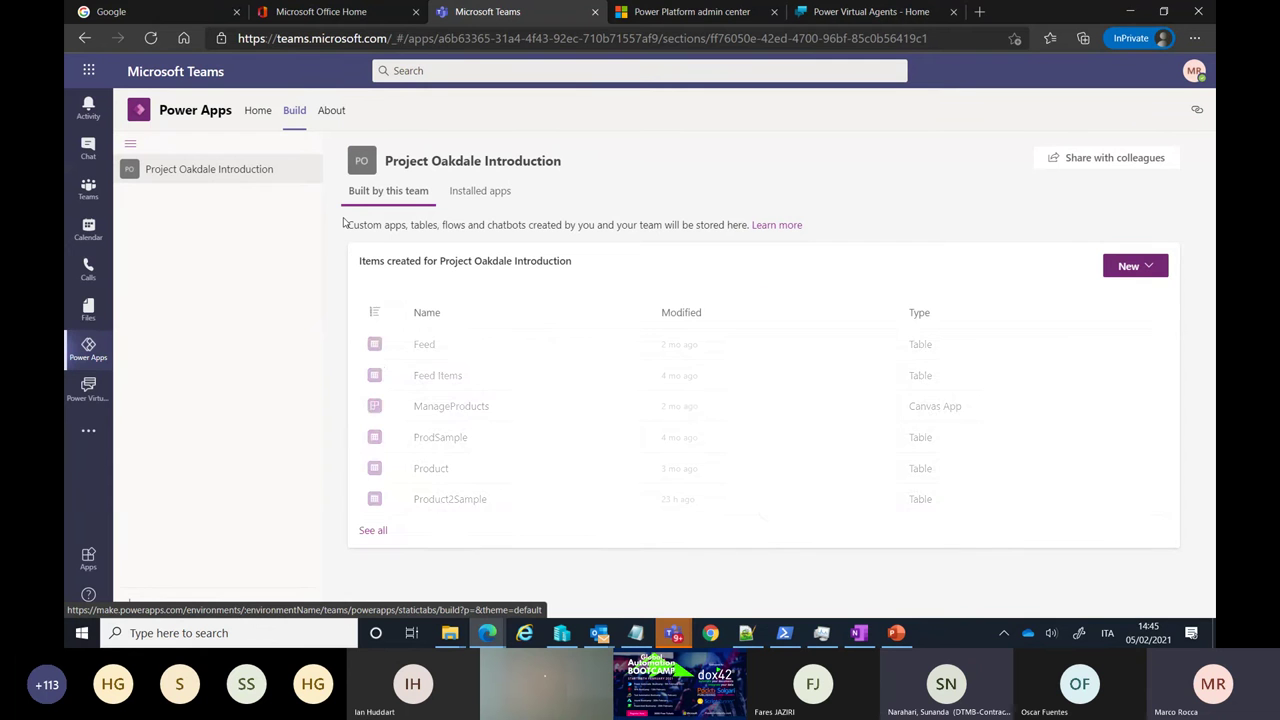
{"action": "left_click", "coordinate": [374, 531]}
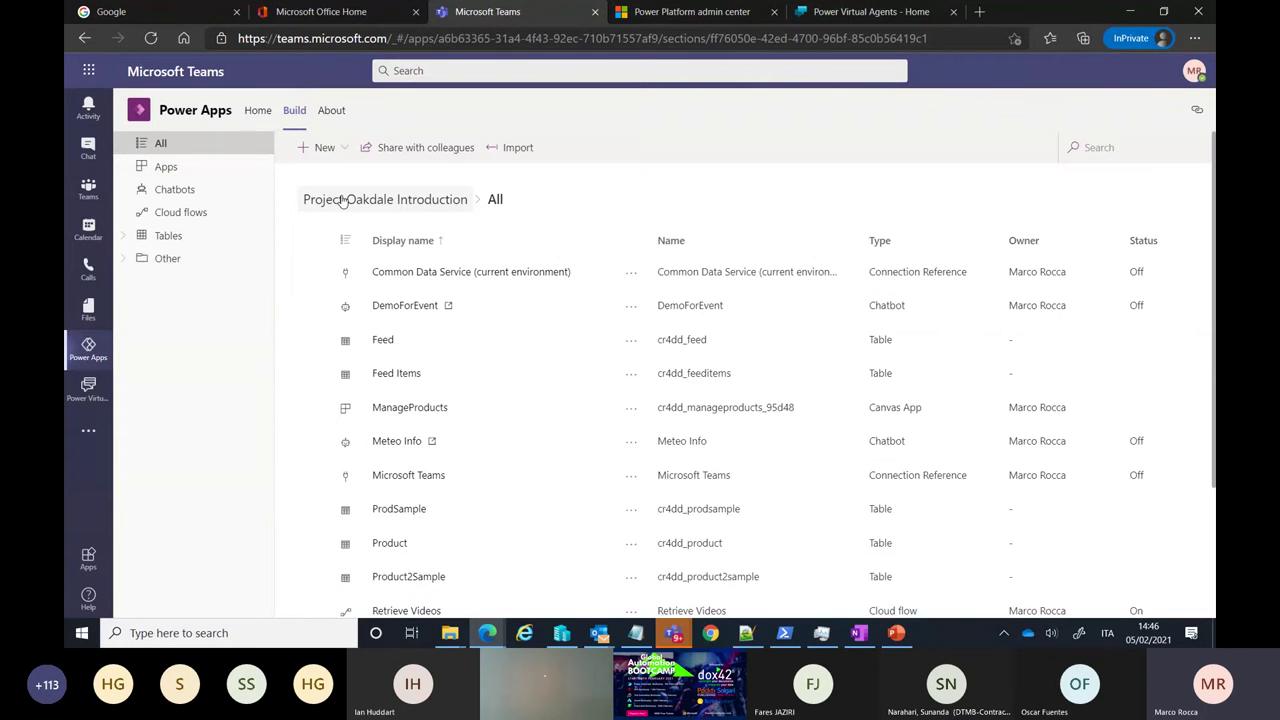
{"action": "left_click", "coordinate": [188, 172]}
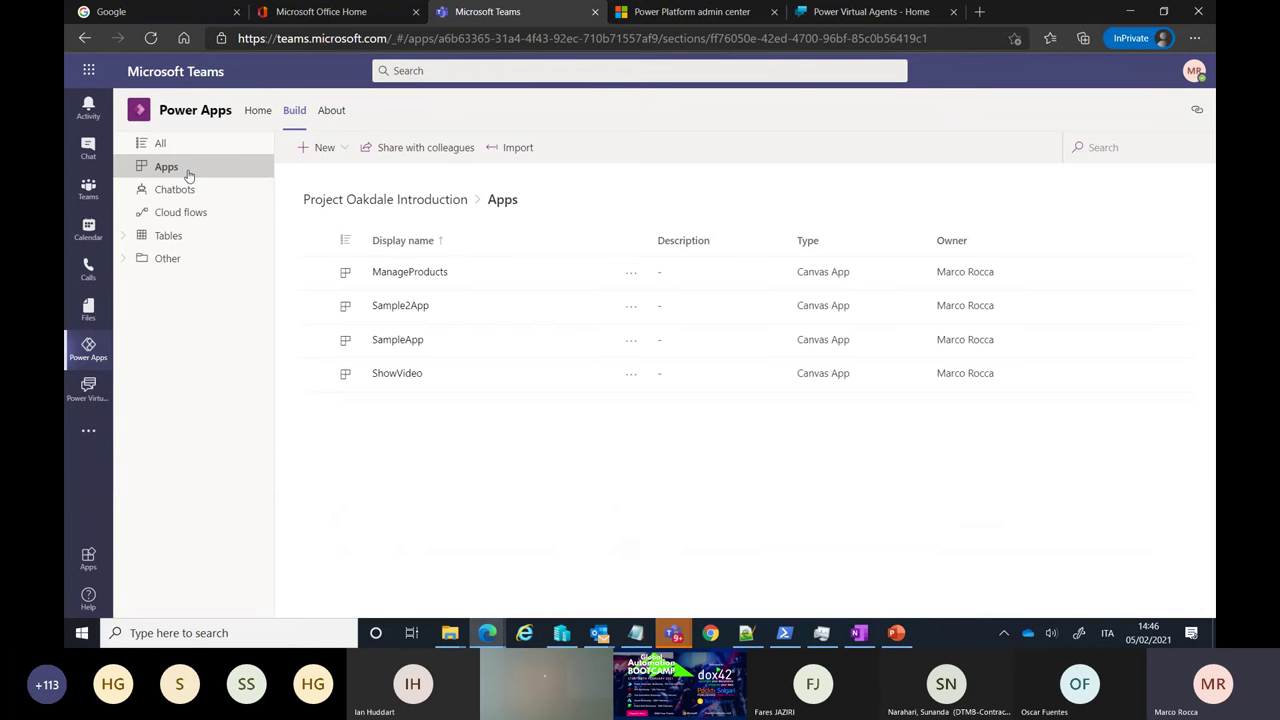
{"action": "left_click", "coordinate": [192, 200]}
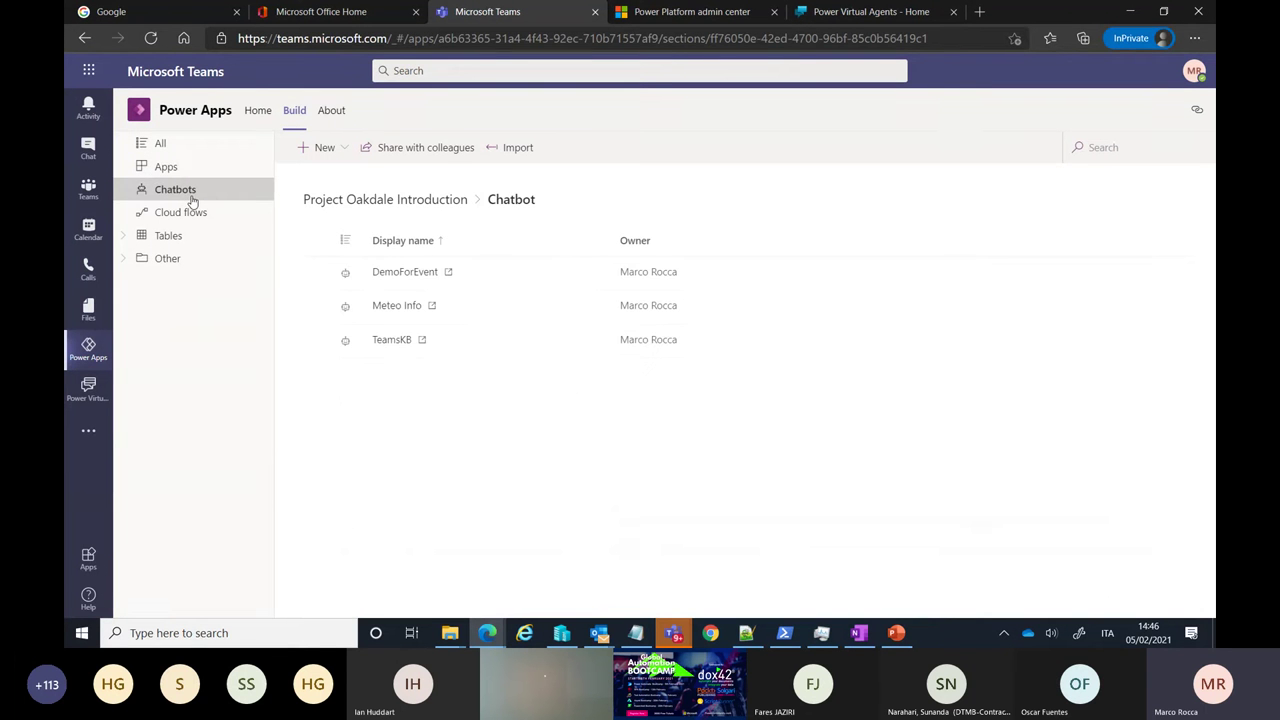
{"action": "left_click", "coordinate": [157, 222]}
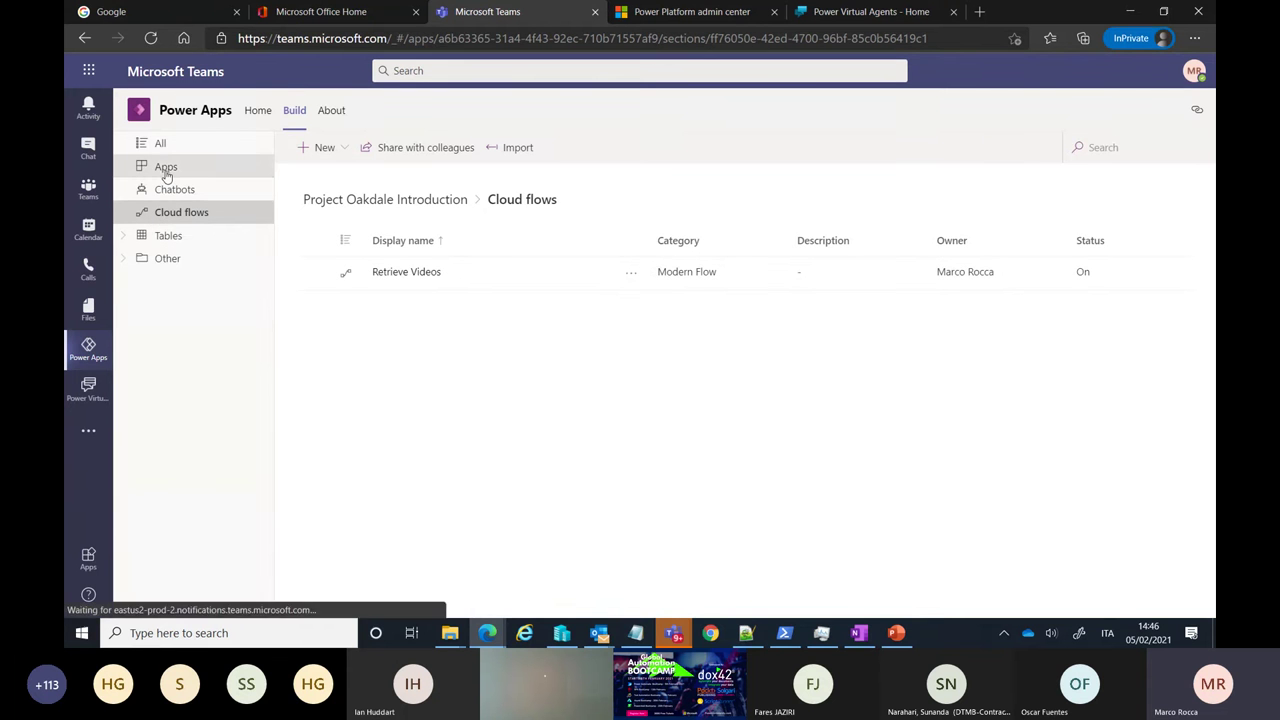
- Open the team's ShowVideo canvas app for editing
{"action": "left_click", "coordinate": [166, 173]}
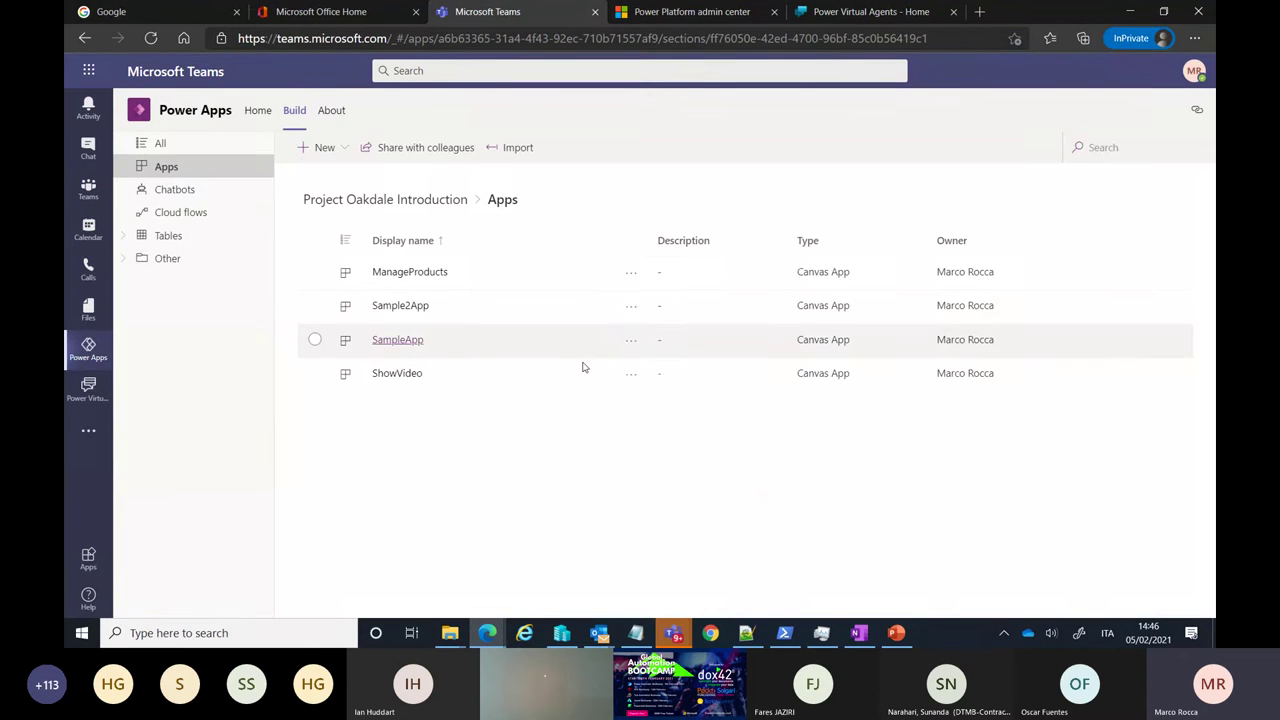
{"action": "left_click", "coordinate": [631, 374]}
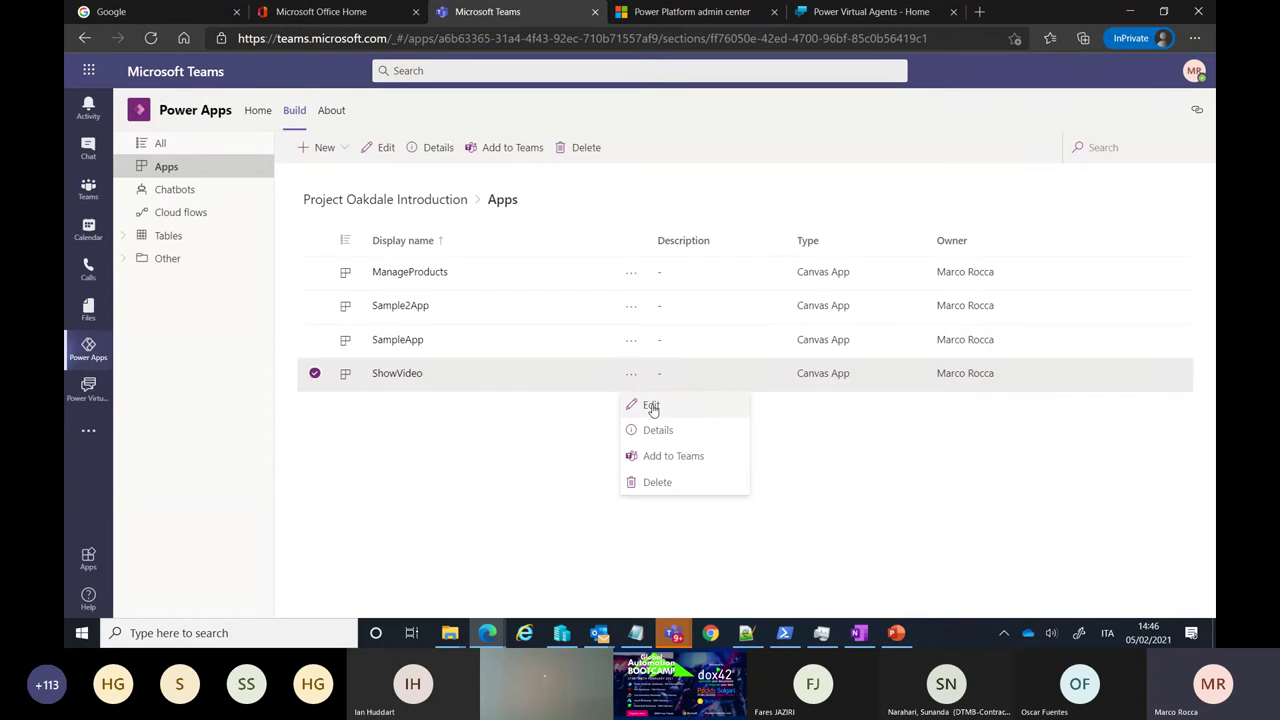
{"action": "left_click", "coordinate": [651, 406]}
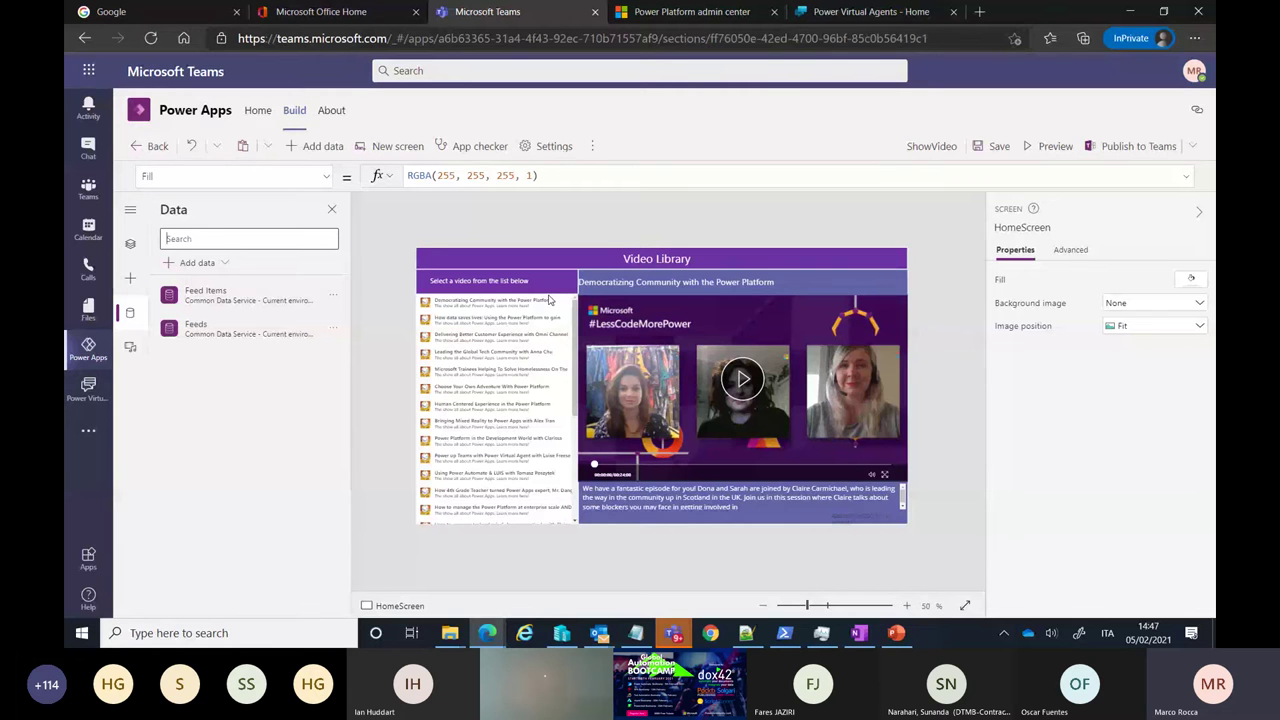
- Examine the rows of the Feed Items table behind the ShowVideo app and close the table
{"action": "left_click", "coordinate": [333, 295]}
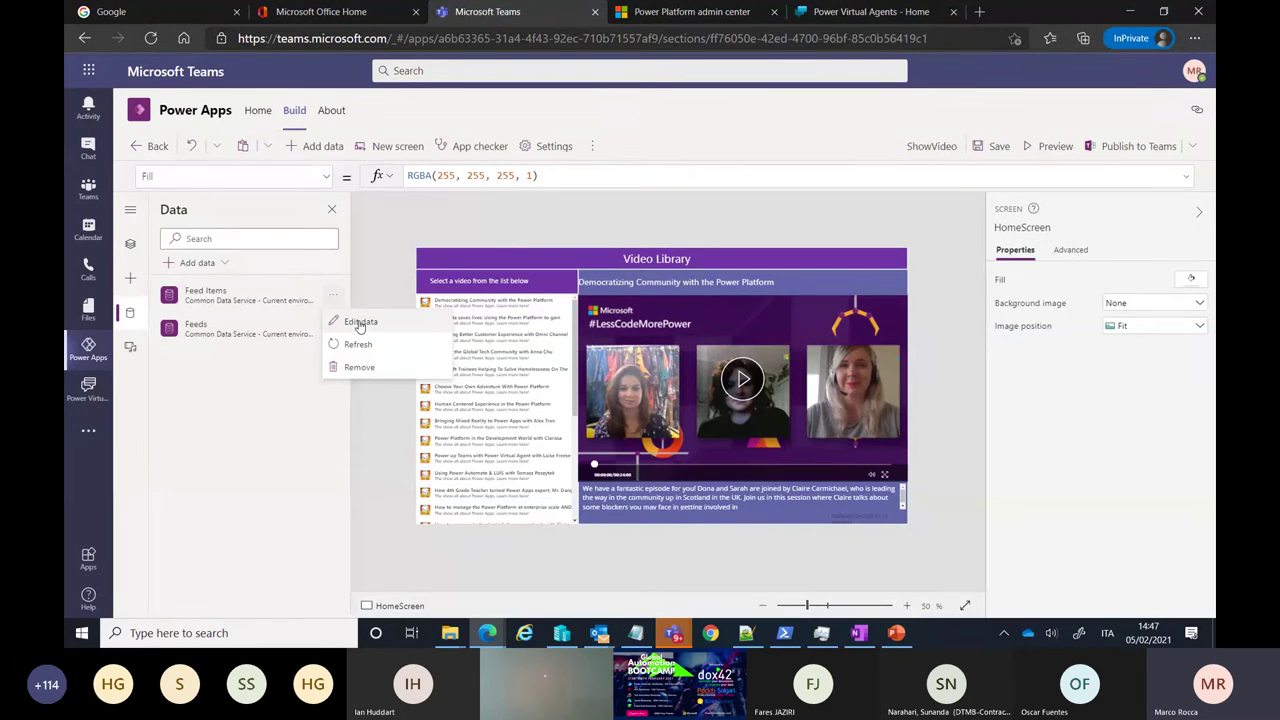
{"action": "left_click", "coordinate": [360, 323]}
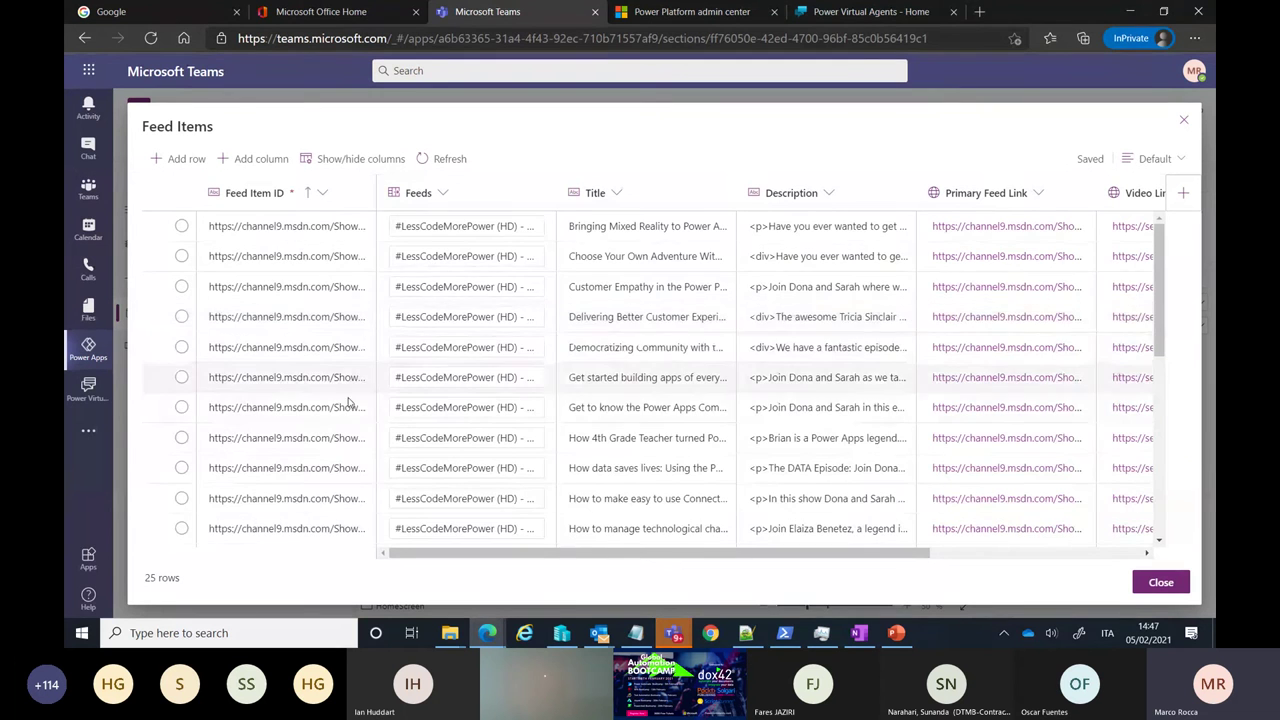
{"action": "scroll", "coordinate": [358, 400], "scroll_direction": "down", "scroll_amount": 10}
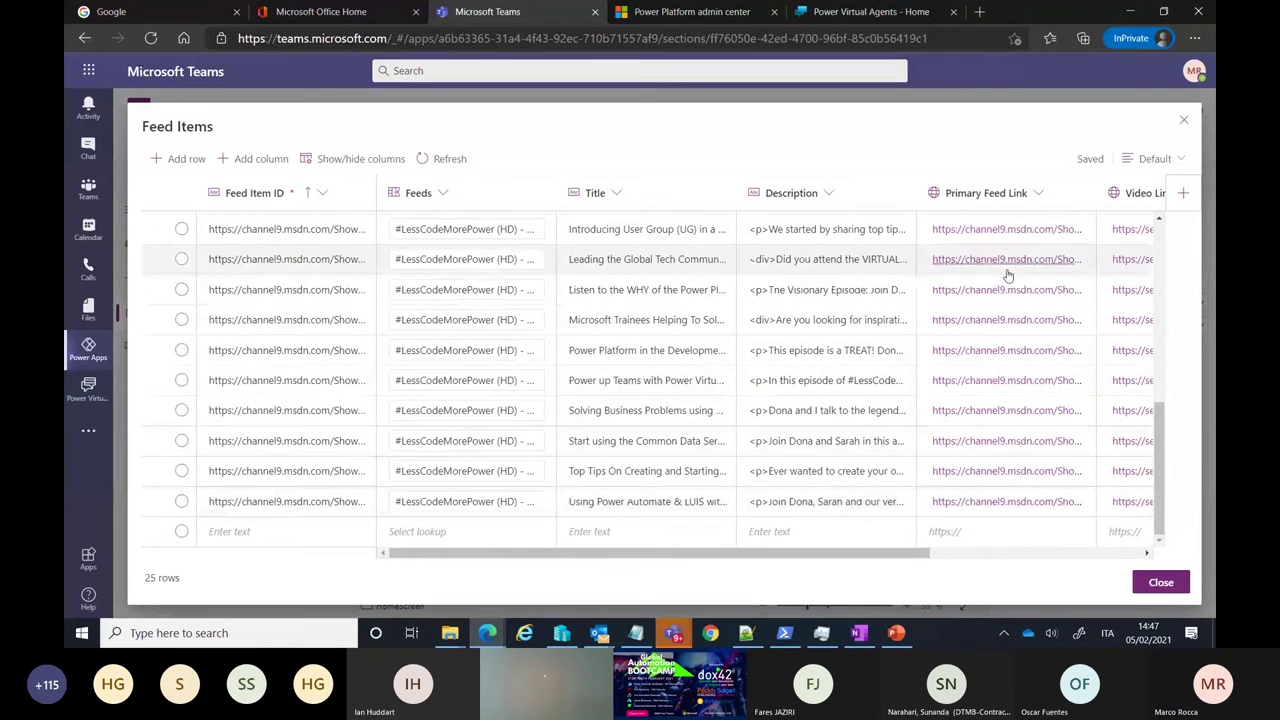
{"action": "left_click", "coordinate": [1184, 121]}
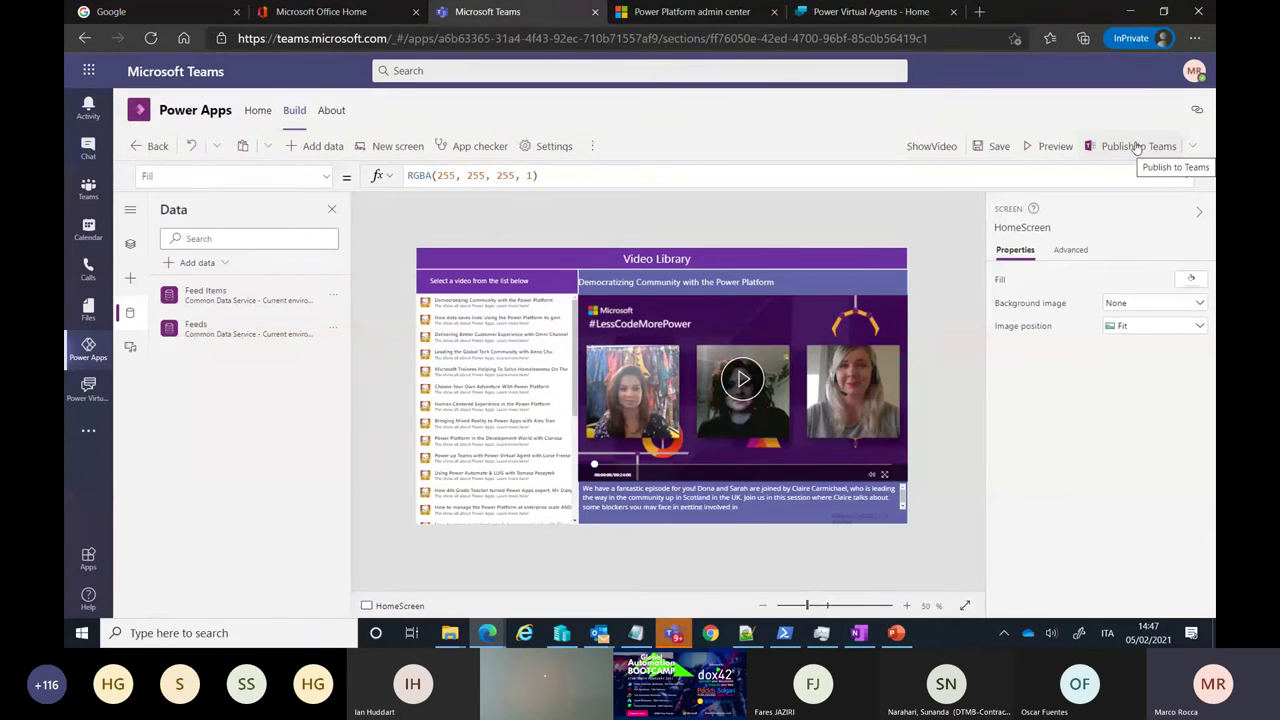
- Preview the ShowVideo app, briefly play and pause the Democratizing Community with the Power Platform video, and close the preview
{"action": "left_click", "coordinate": [1055, 147]}
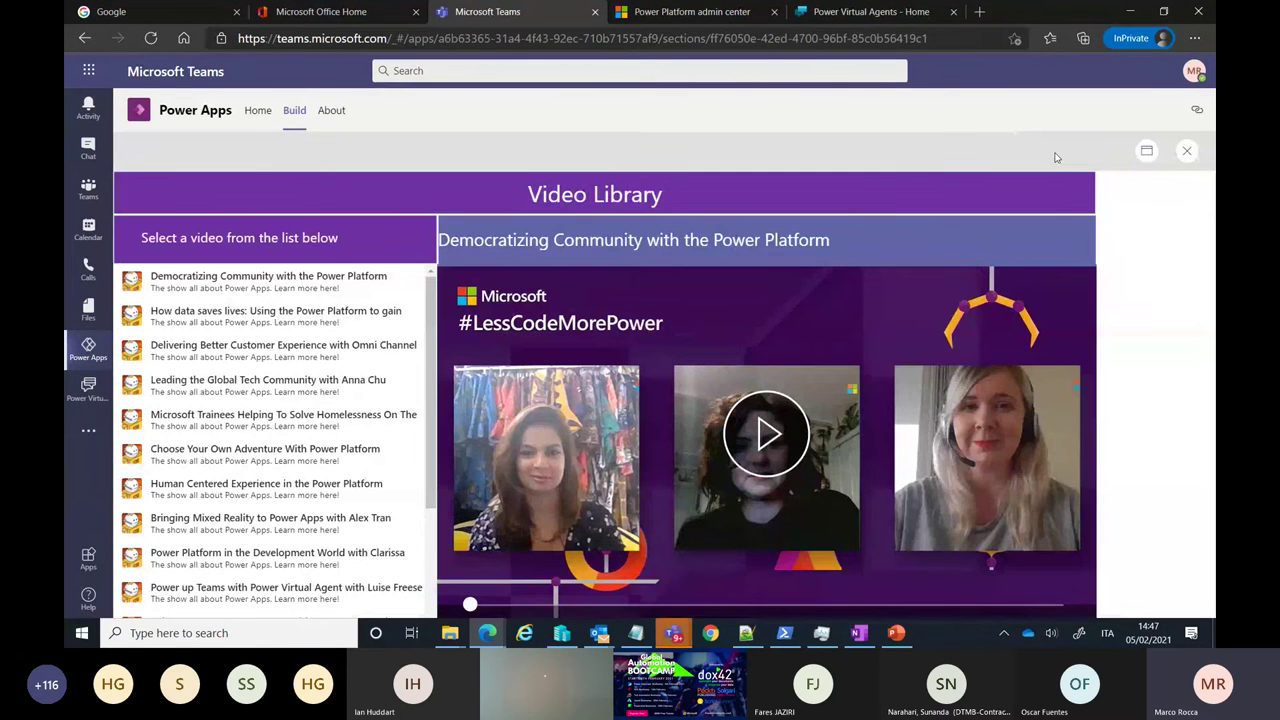
{"action": "left_click", "coordinate": [775, 446]}
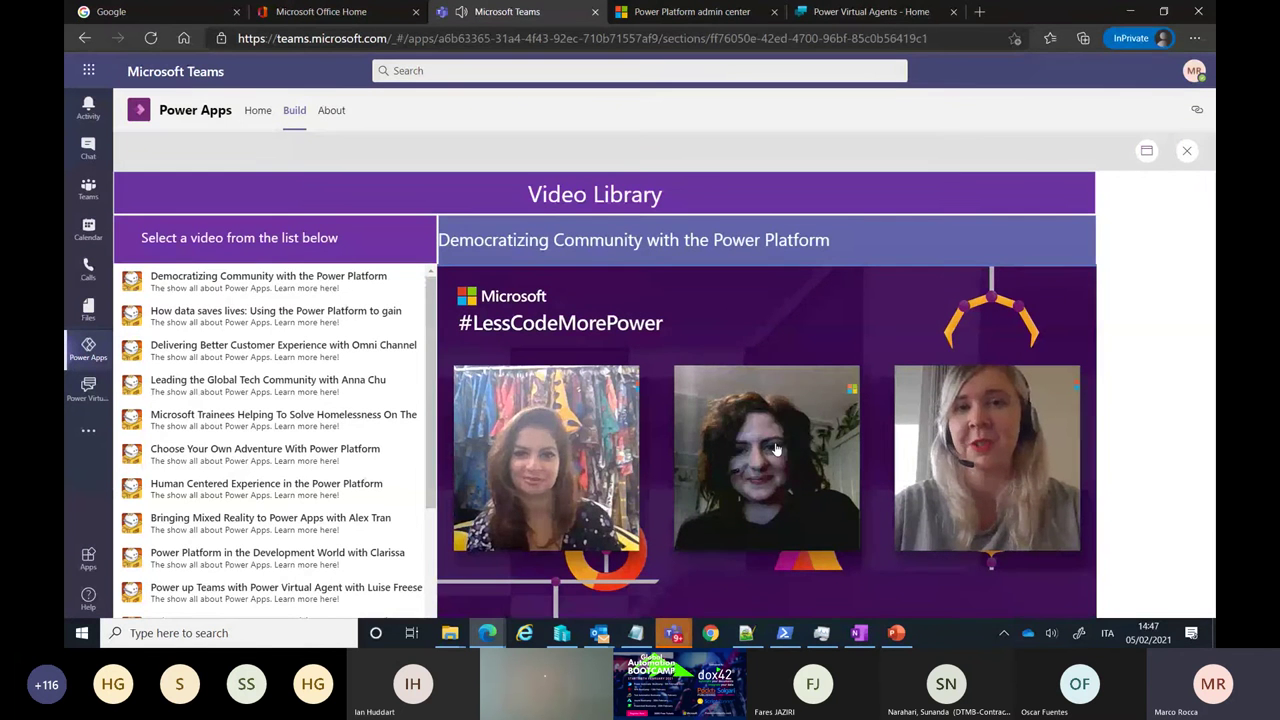
{"action": "left_click", "coordinate": [929, 309]}
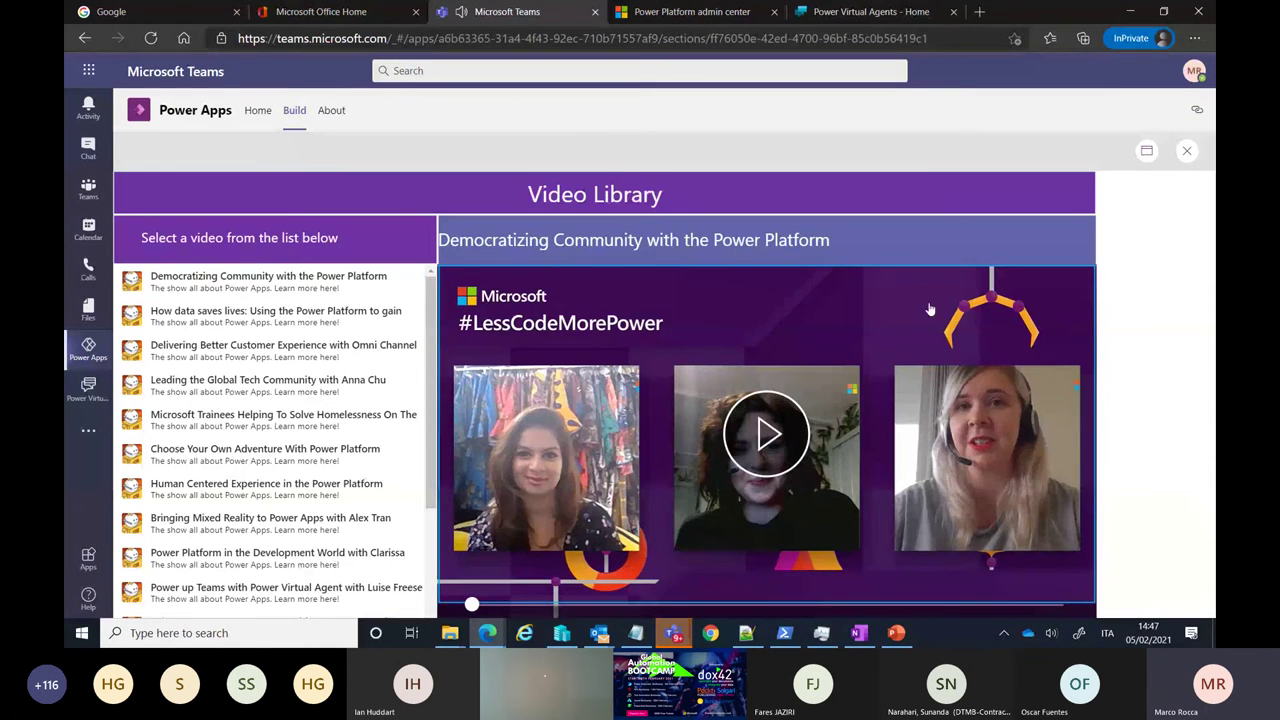
{"action": "left_click", "coordinate": [1187, 152]}
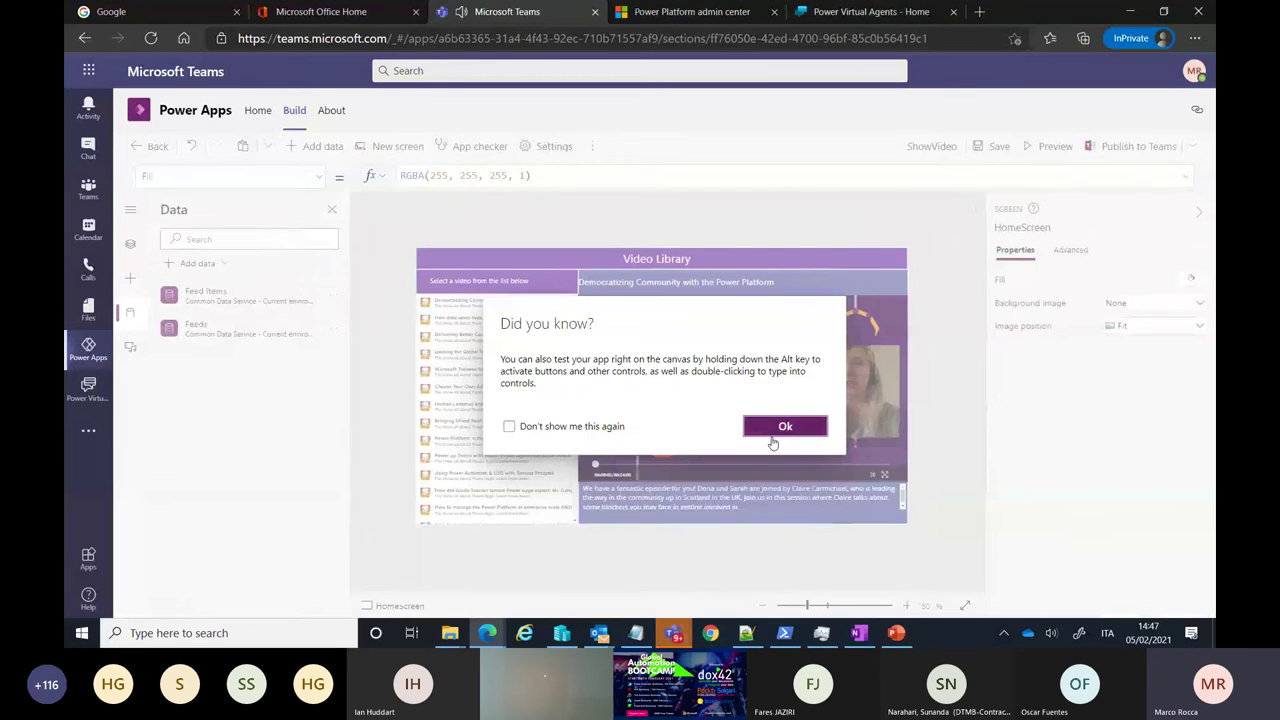
{"action": "left_click", "coordinate": [772, 430]}
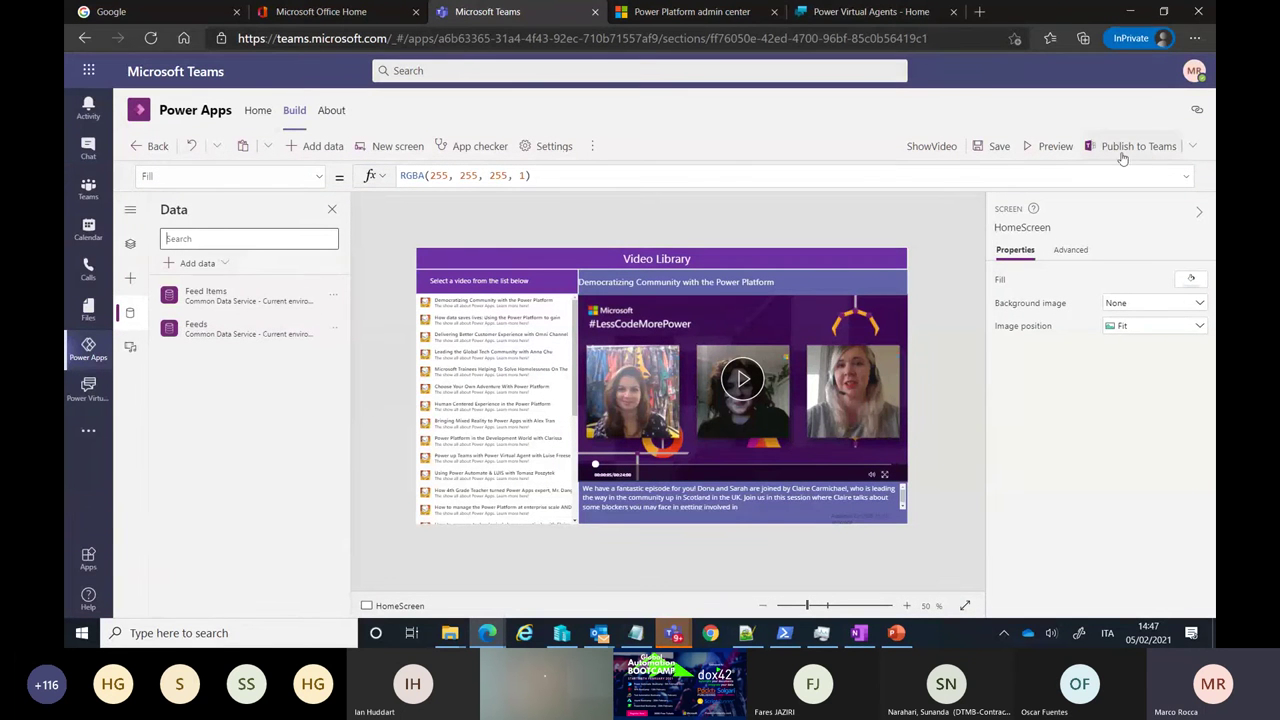
- Open the ShowVideo tab in the General channel, select the "How data saves lives" video, and pause its playback
{"action": "left_click", "coordinate": [91, 197]}
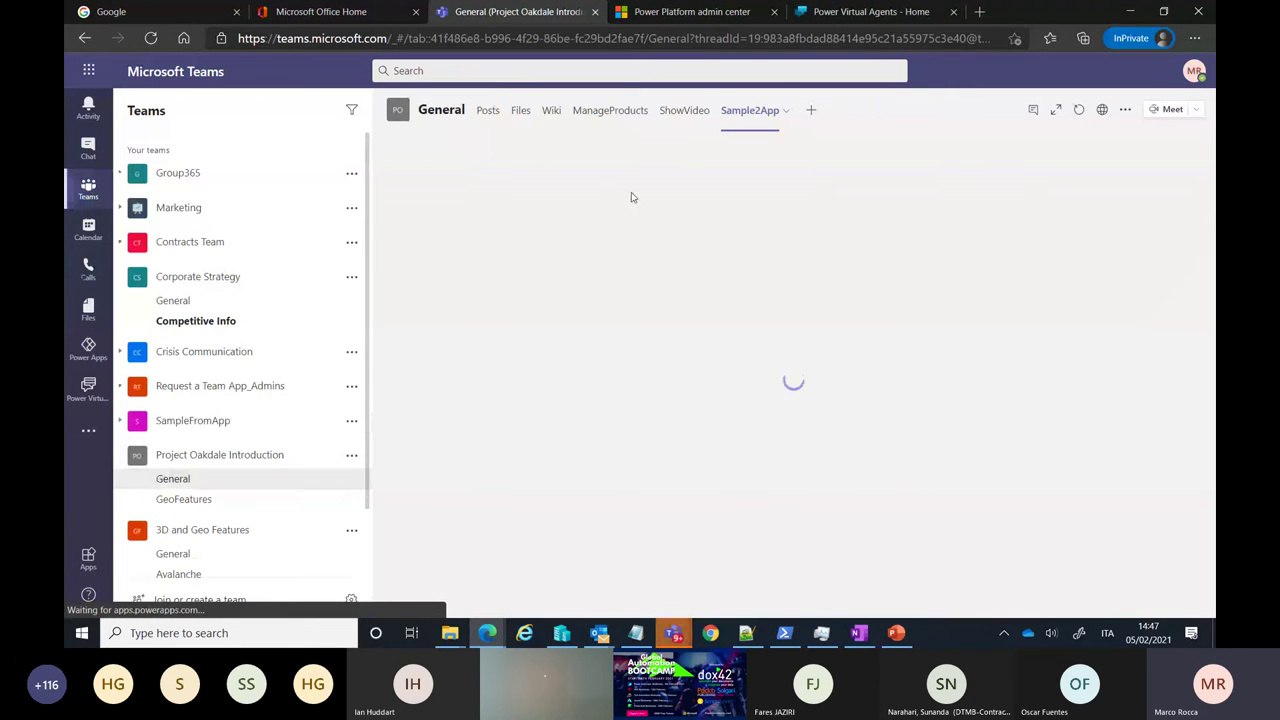
{"action": "left_click", "coordinate": [670, 113]}
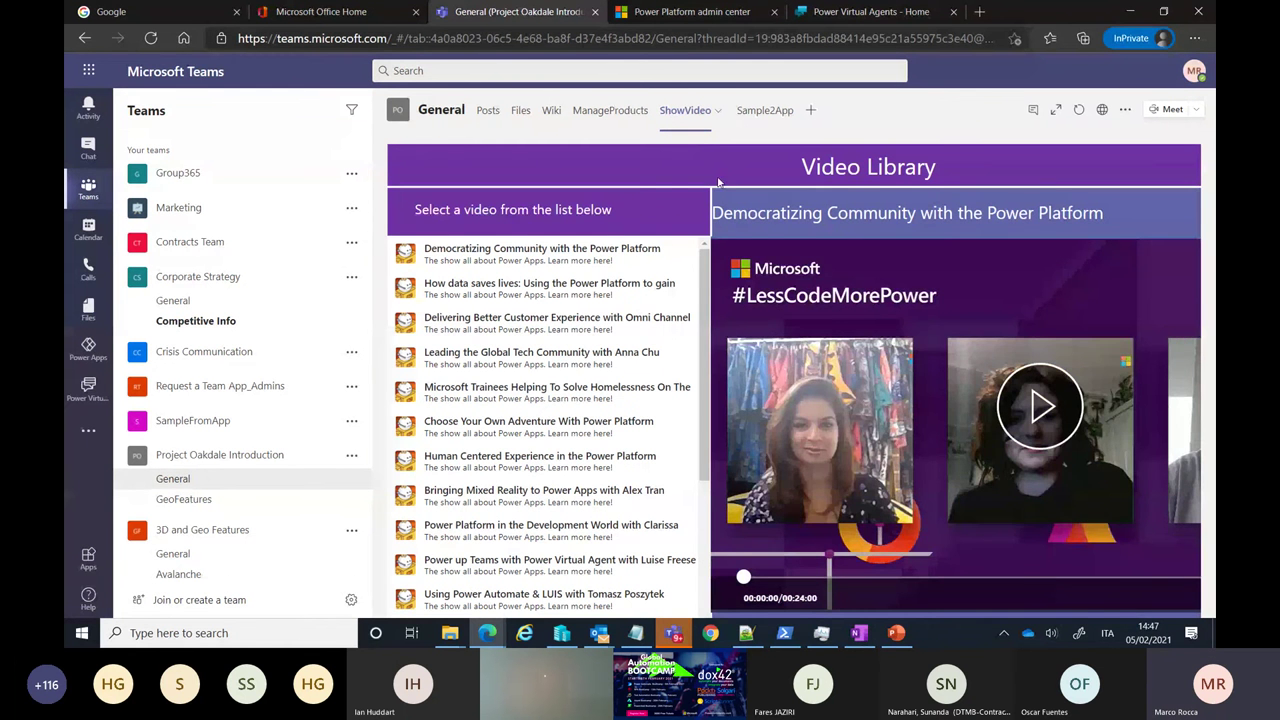
{"action": "left_click", "coordinate": [604, 283]}
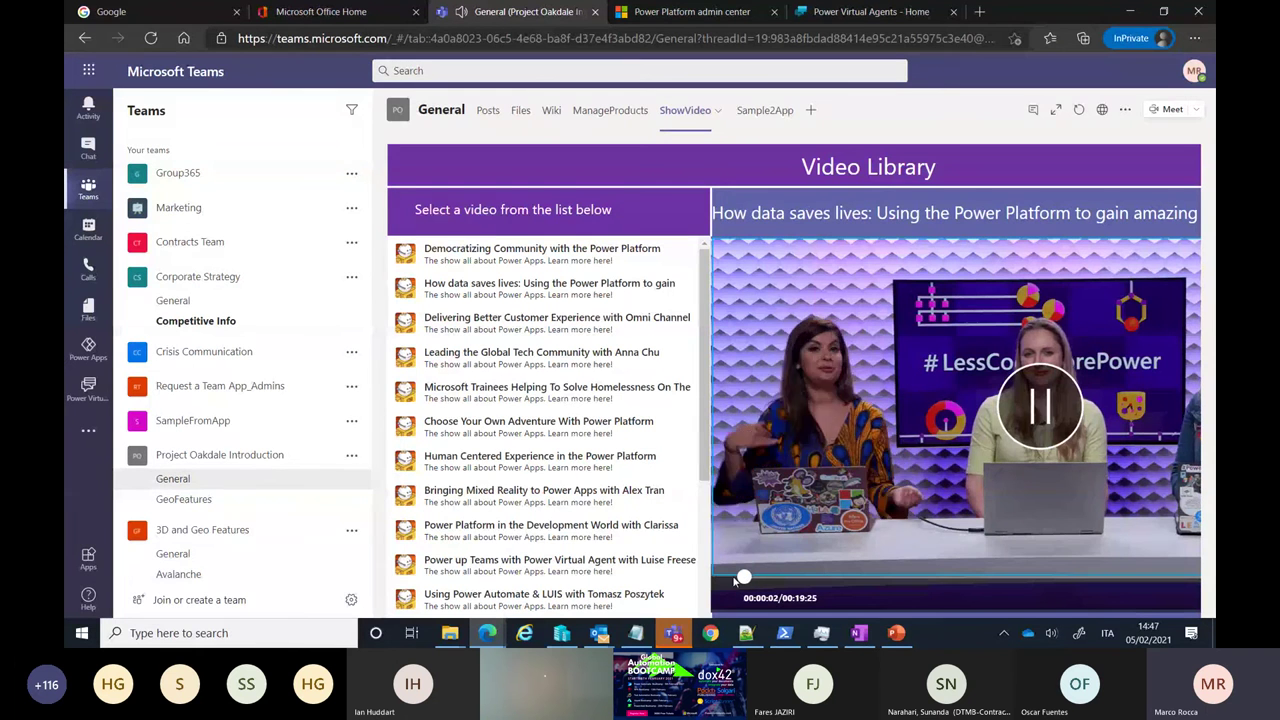
{"action": "left_click", "coordinate": [1048, 426]}
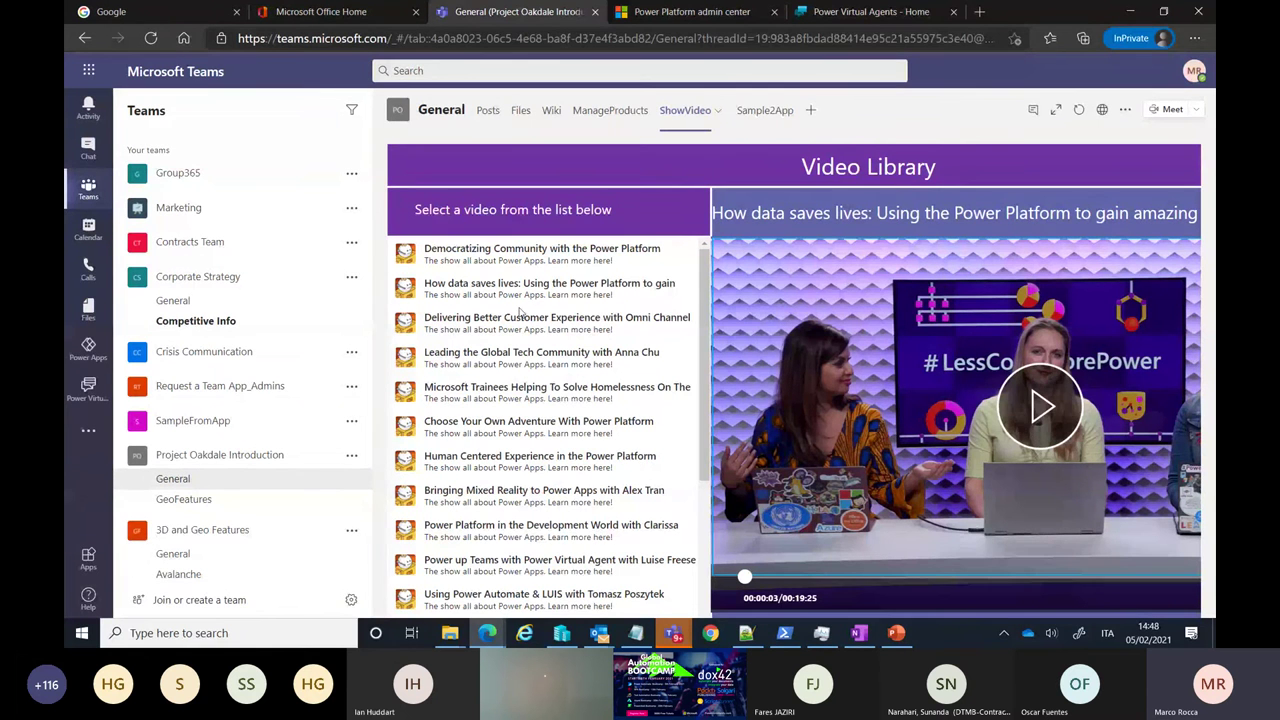
- Switch to PowerPoint, start the slide show from the Power Virtual Agents in Teams slide, and advance to the next slide
{"action": "left_click", "coordinate": [89, 348]}
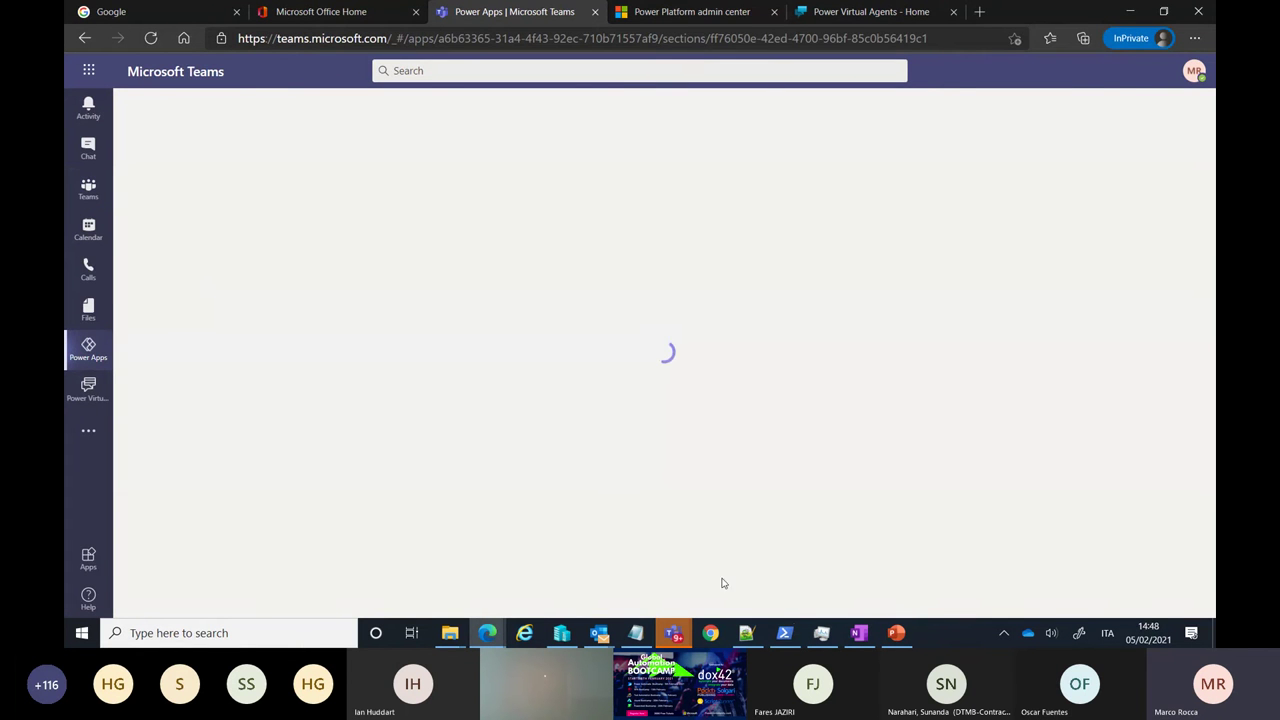
{"action": "left_click", "coordinate": [896, 633]}
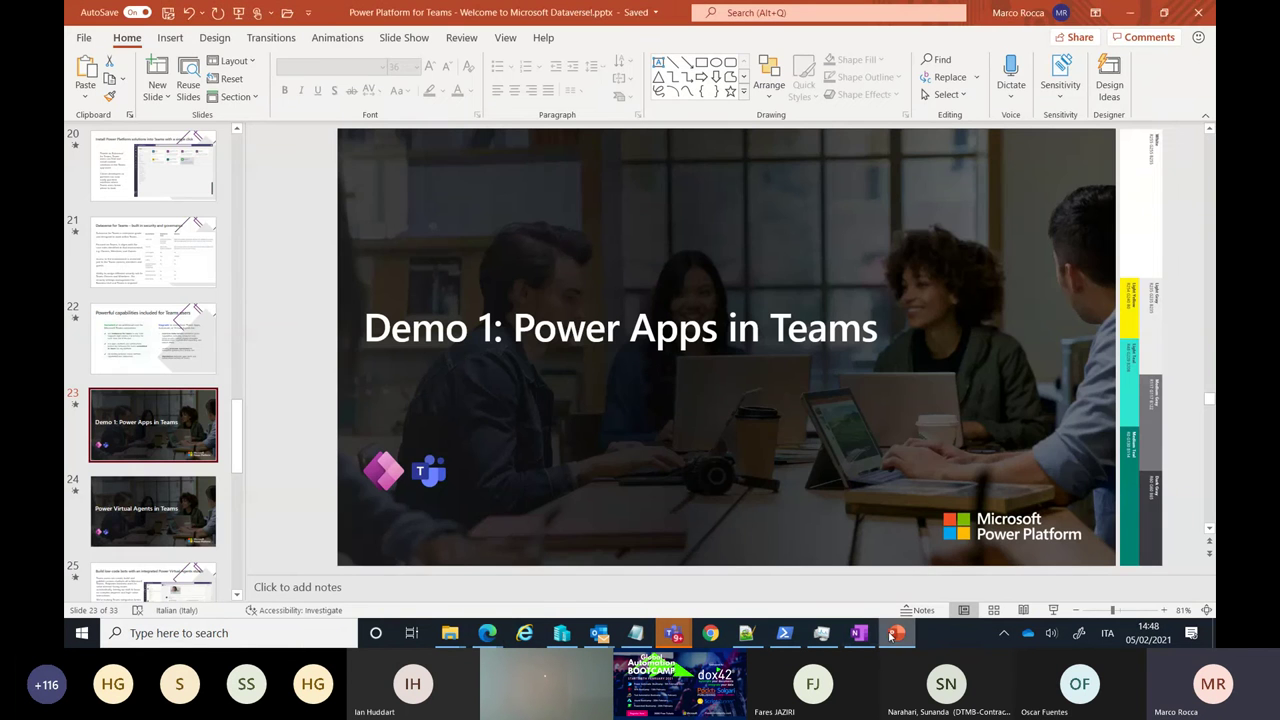
{"action": "left_click", "coordinate": [112, 512]}
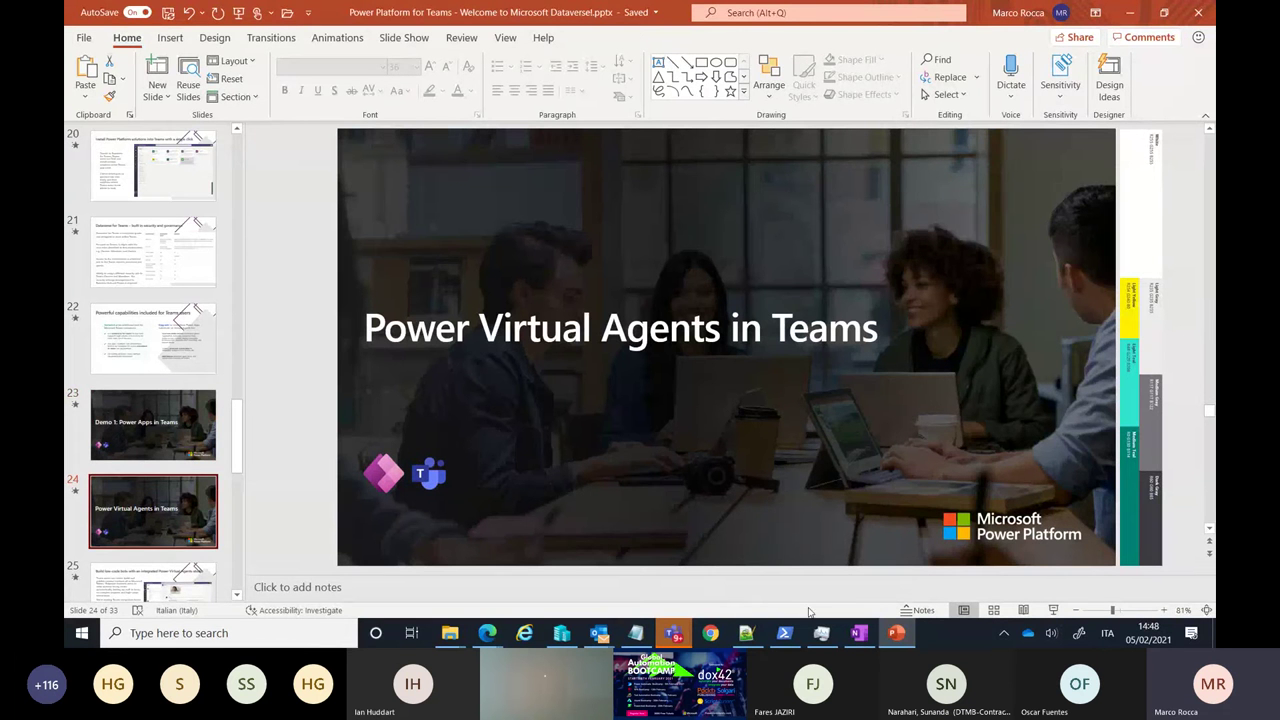
{"action": "left_click", "coordinate": [1053, 610]}
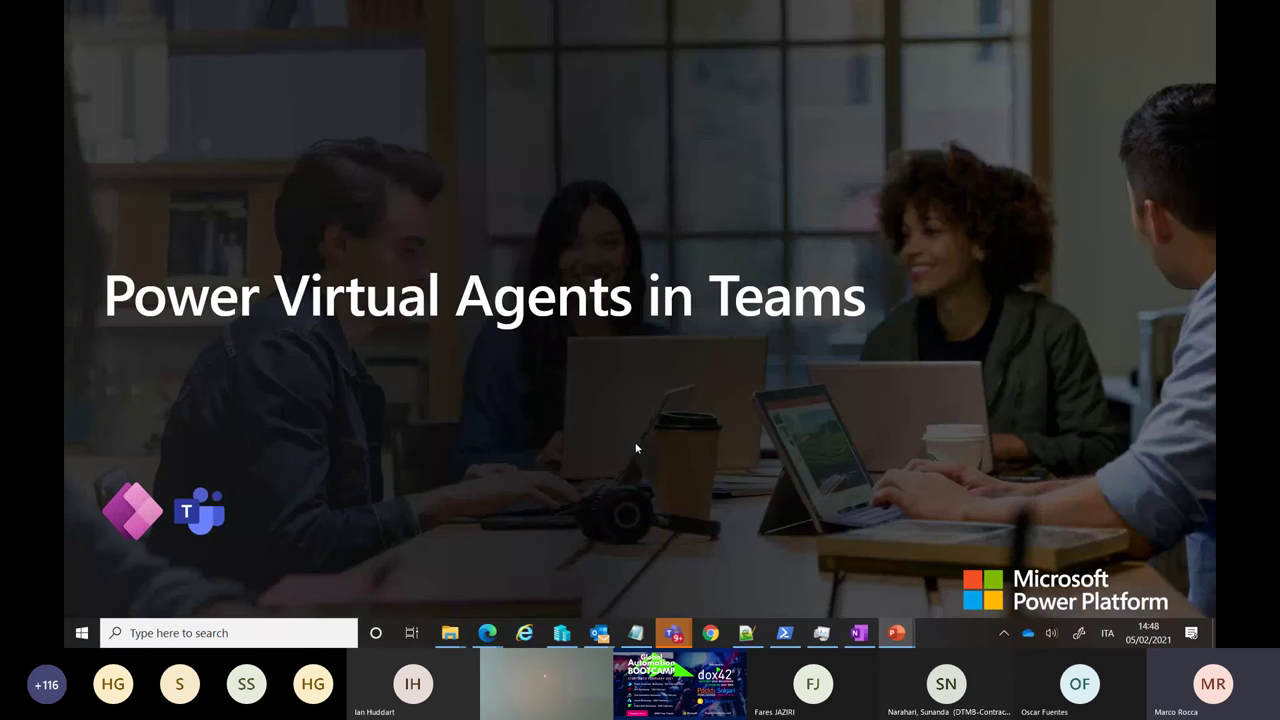
{"action": "left_click", "coordinate": [635, 448]}
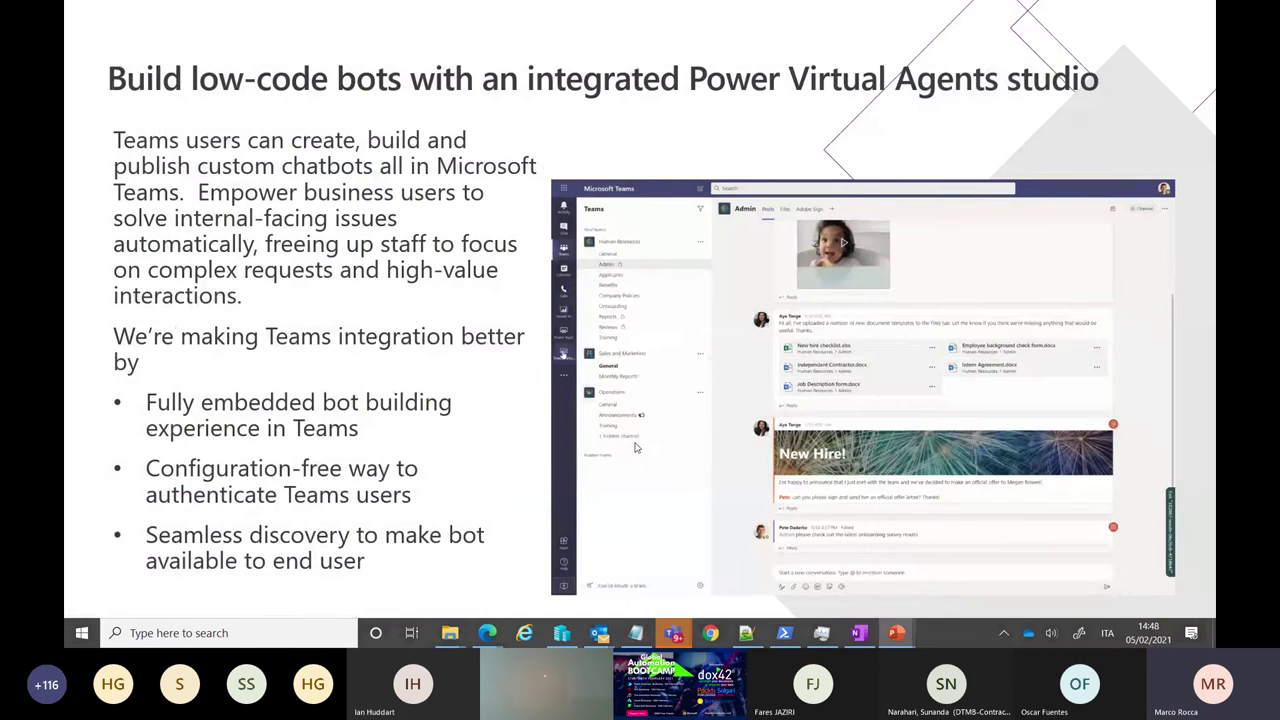